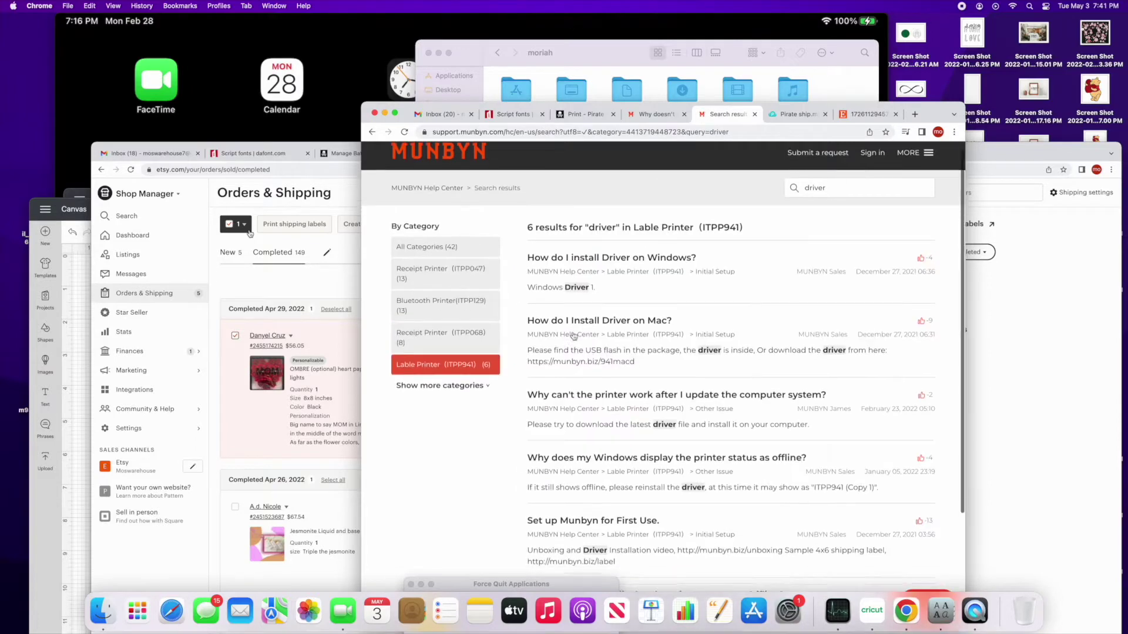
pyautogui.scroll(-2, 599, 331)
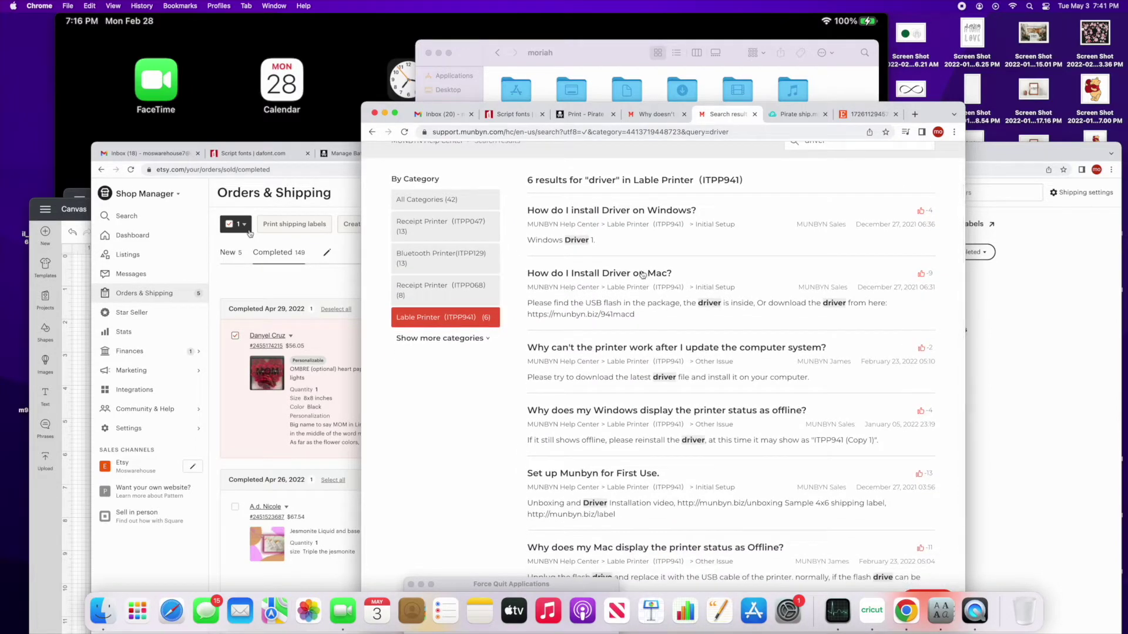
# Step: Open the 'How do I Install Driver on Mac?' result in the Munbyn Help Center
pyautogui.click(641, 273)
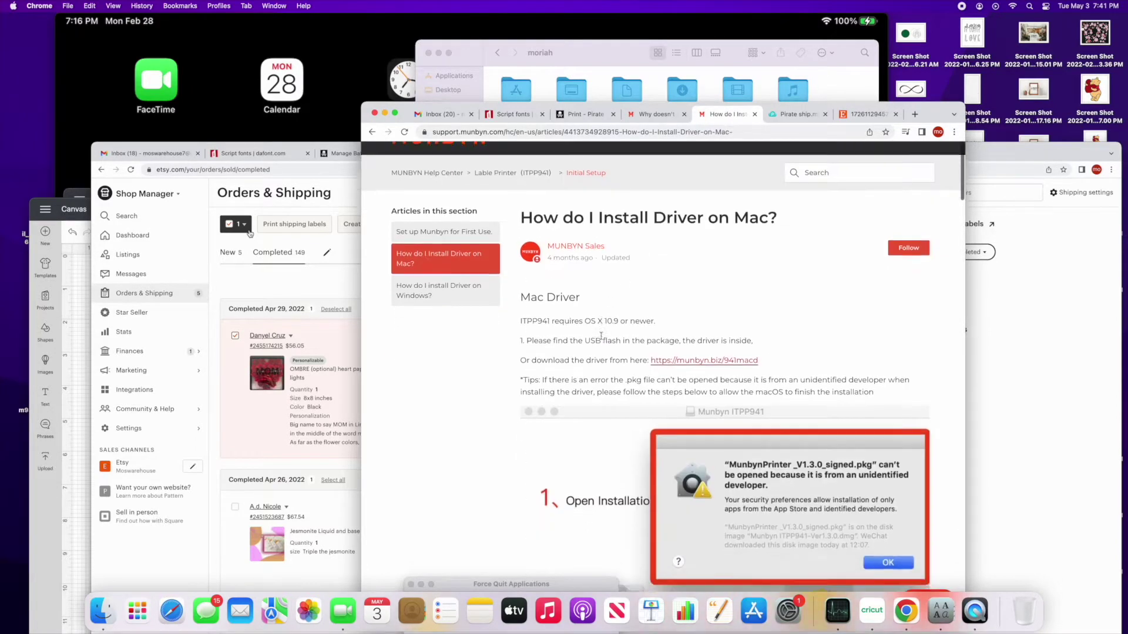
pyautogui.scroll(-4, 602, 338)
pyautogui.scroll(-10, 602, 337)
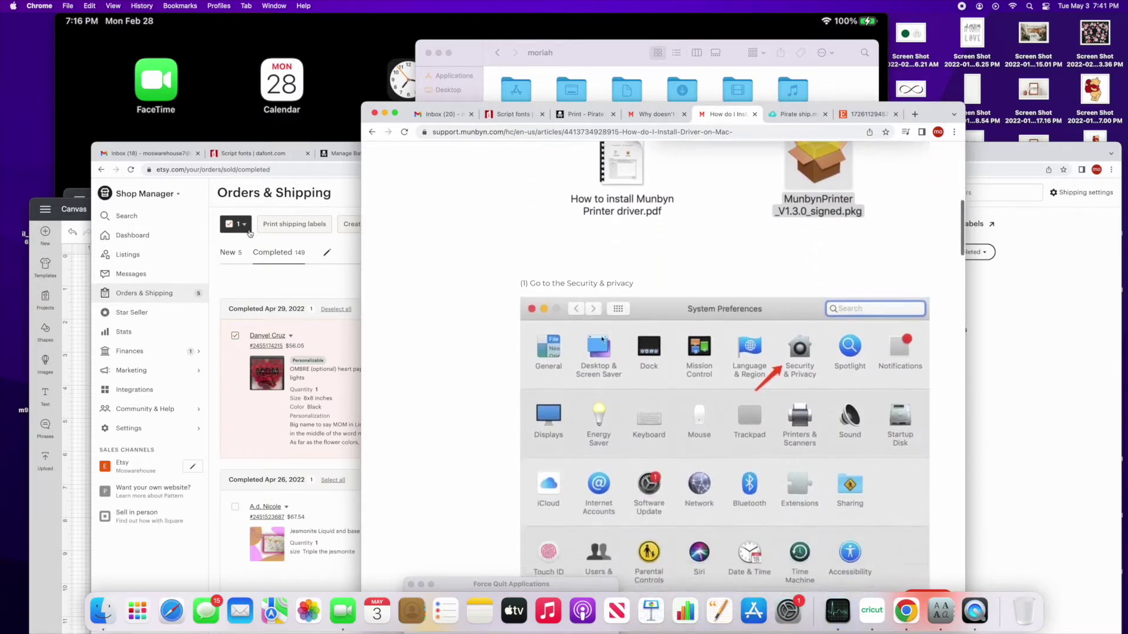
pyautogui.scroll(-5, 602, 337)
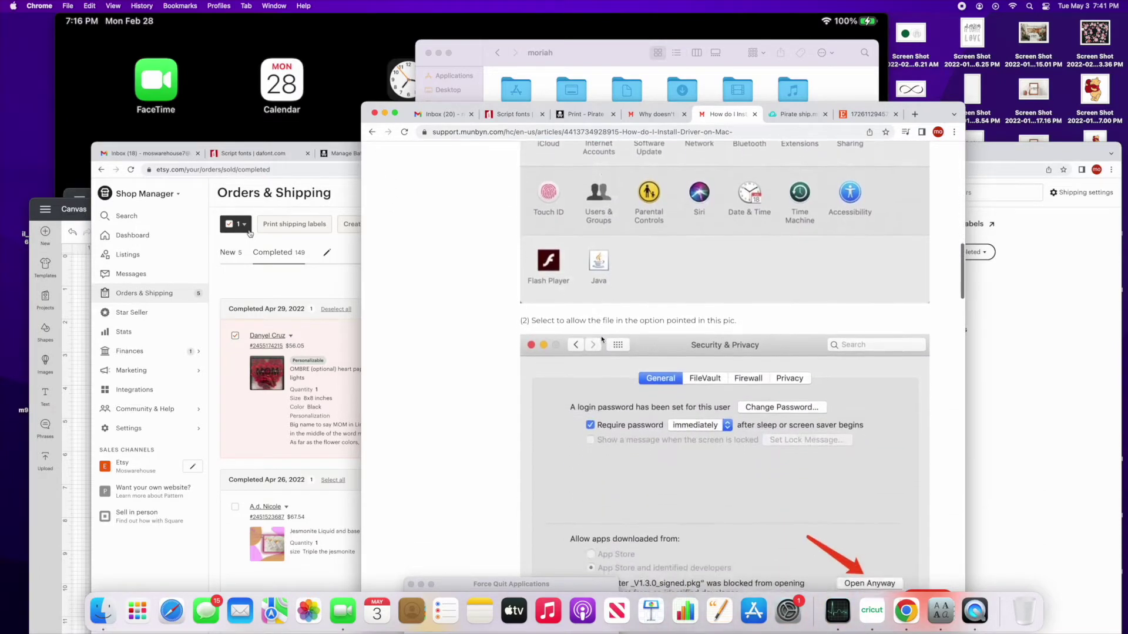
pyautogui.scroll(-10, 599, 340)
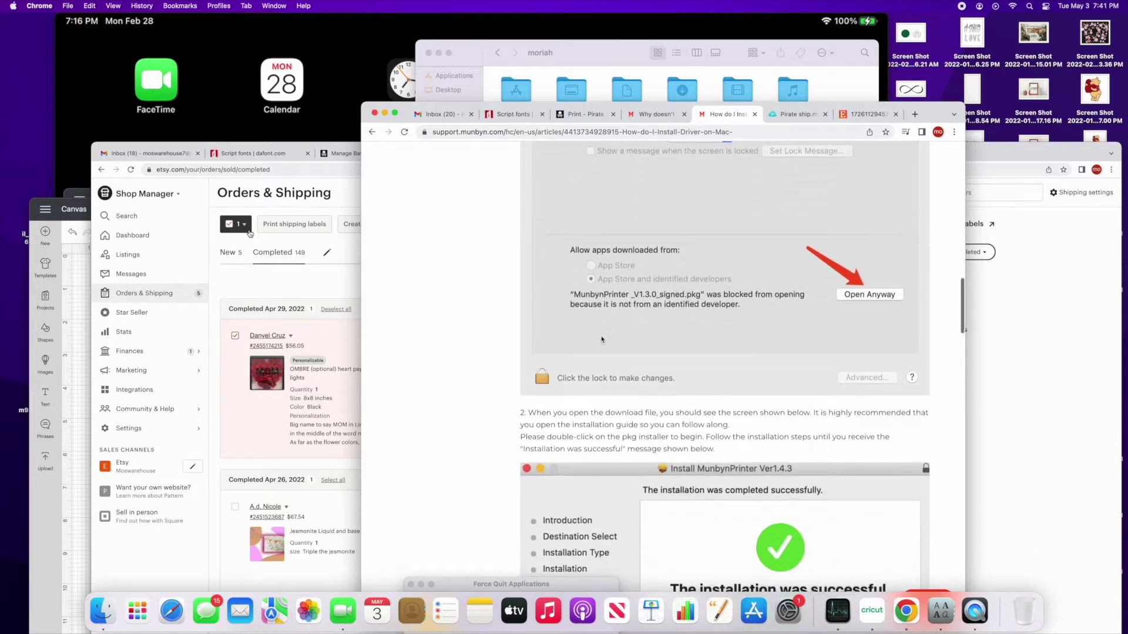
pyautogui.scroll(-10, 603, 337)
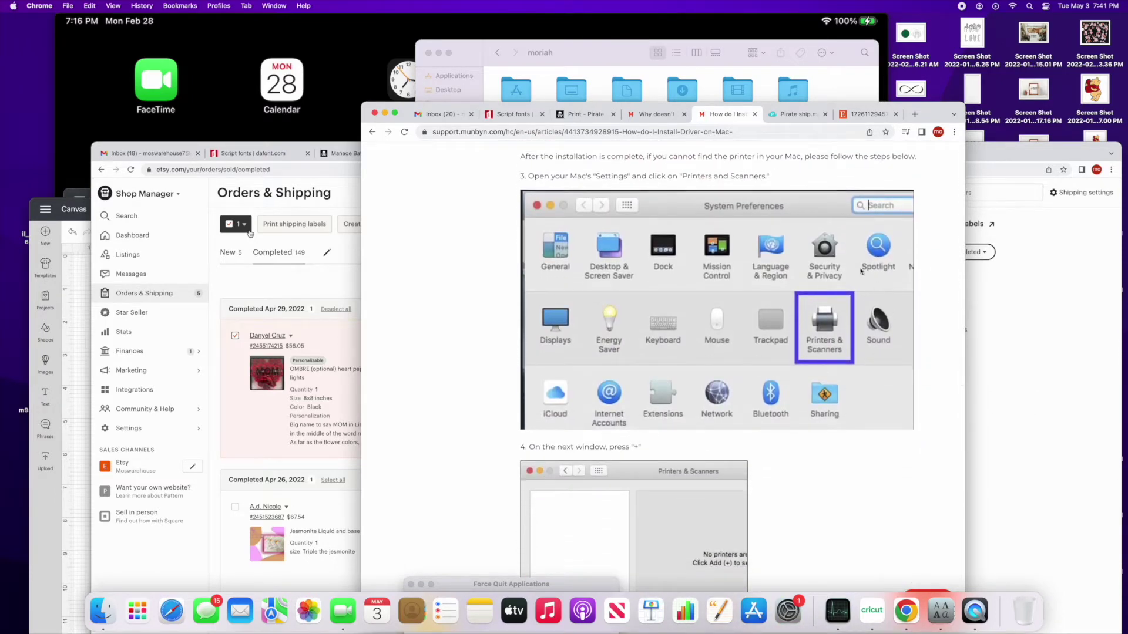
pyautogui.scroll(5, 793, 267)
pyautogui.scroll(5, 750, 264)
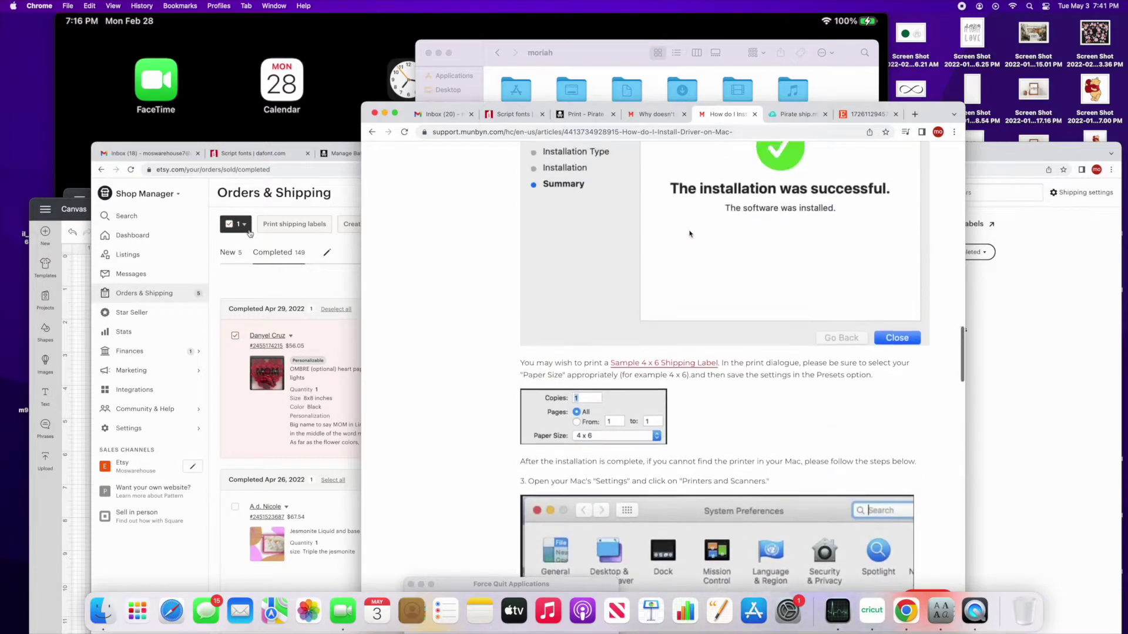
pyautogui.scroll(3, 705, 248)
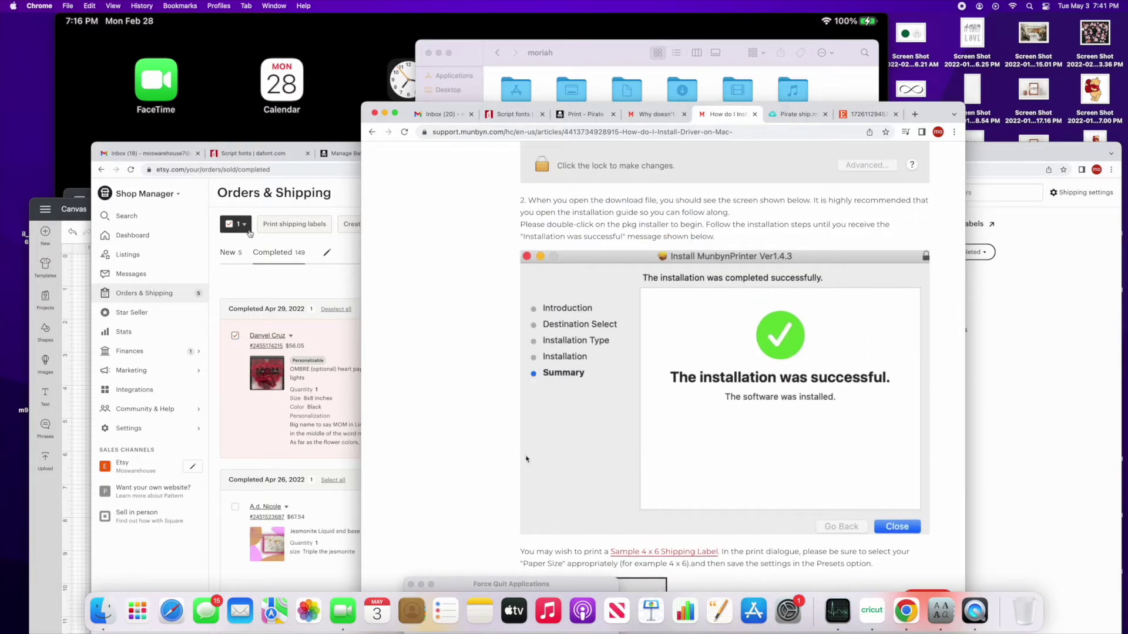
pyautogui.scroll(-3, 756, 508)
pyautogui.scroll(-3, 745, 494)
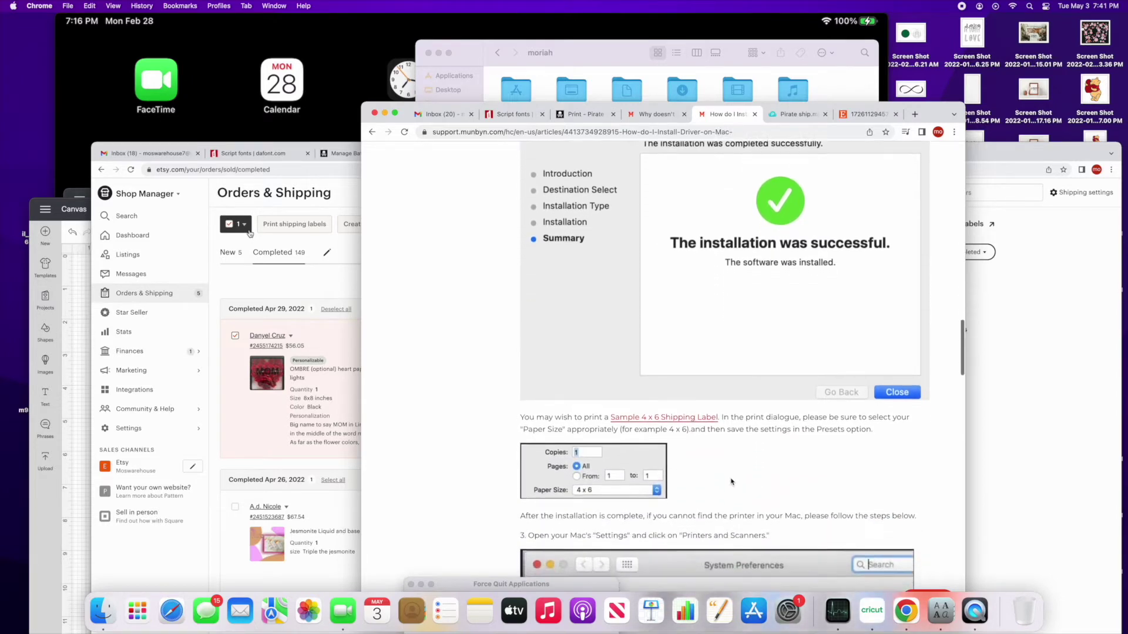
pyautogui.scroll(-2, 733, 481)
pyautogui.scroll(-2, 733, 482)
pyautogui.scroll(-2, 733, 483)
pyautogui.scroll(-2, 734, 482)
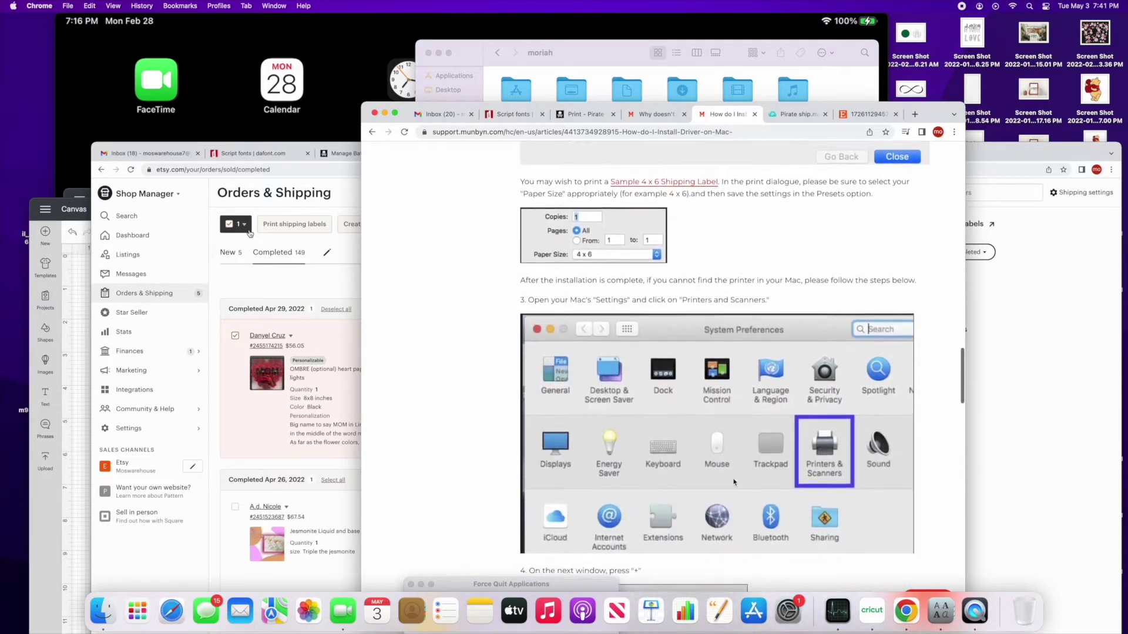
pyautogui.scroll(-2, 733, 482)
pyautogui.scroll(-2, 733, 482)
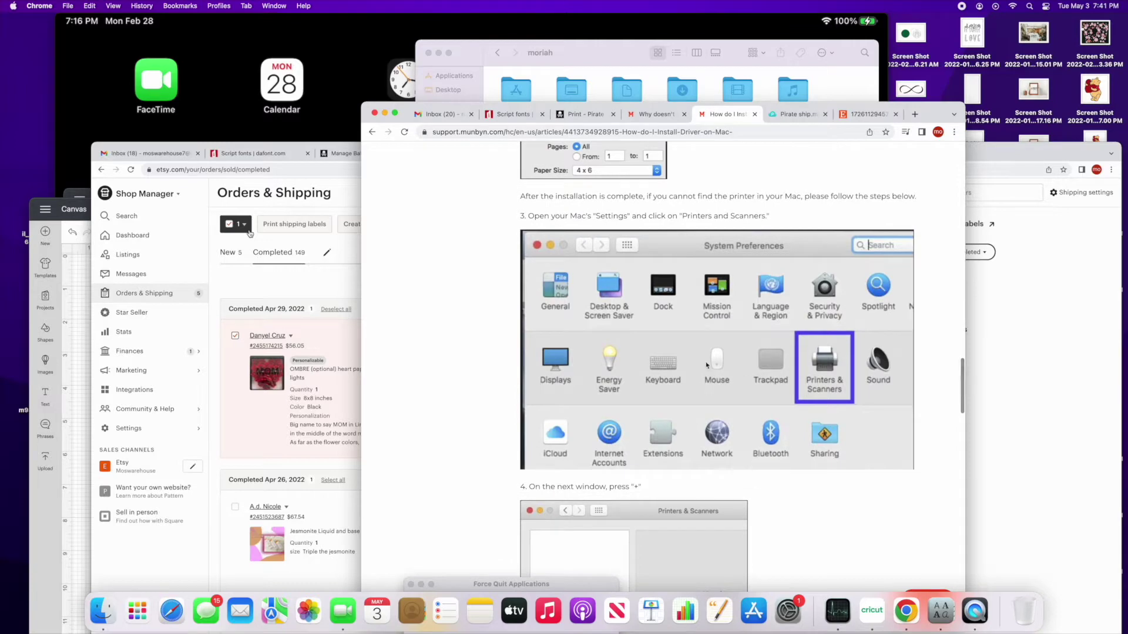
pyautogui.scroll(-3, 720, 426)
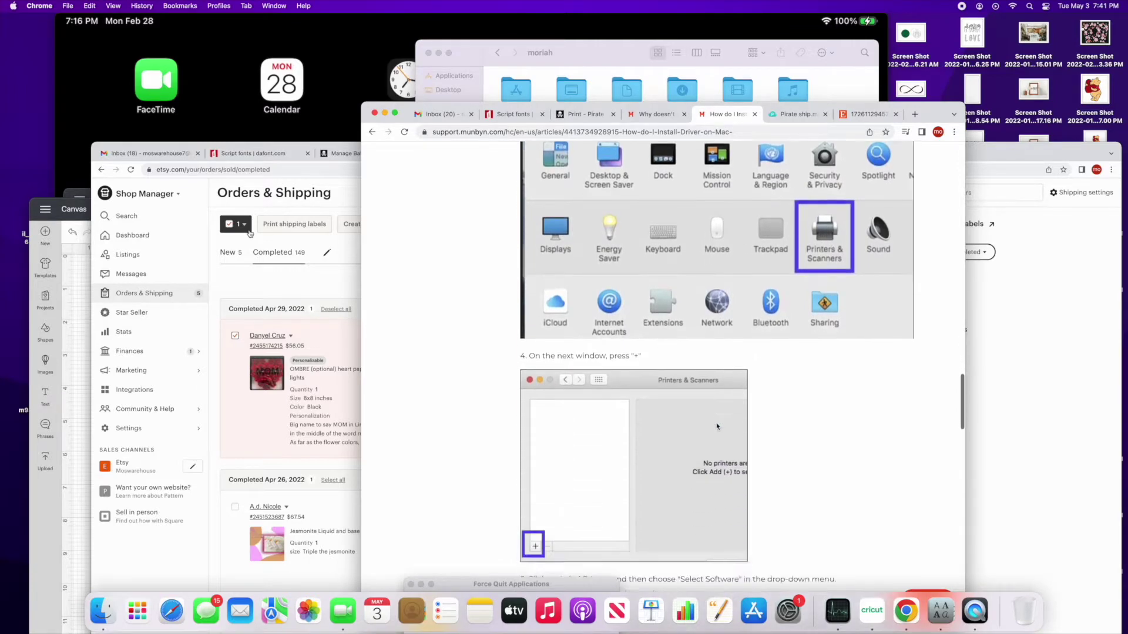
pyautogui.scroll(-2, 721, 426)
pyautogui.scroll(-3, 721, 426)
pyautogui.scroll(-3, 721, 426)
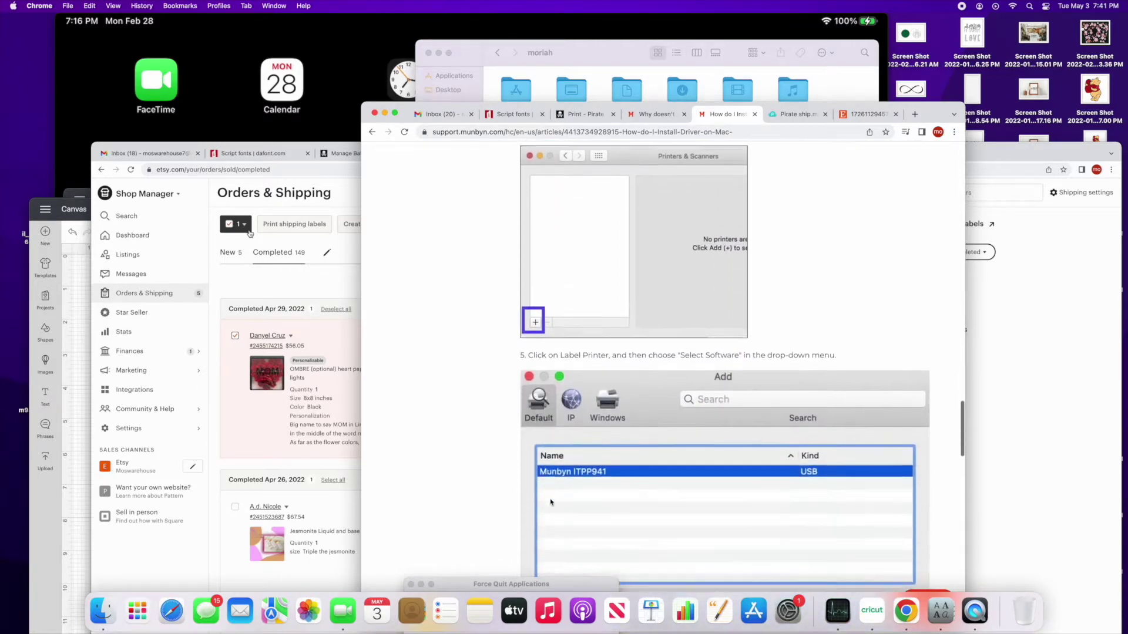
pyautogui.scroll(-2, 721, 426)
pyautogui.scroll(-3, 629, 487)
pyautogui.scroll(-1, 629, 487)
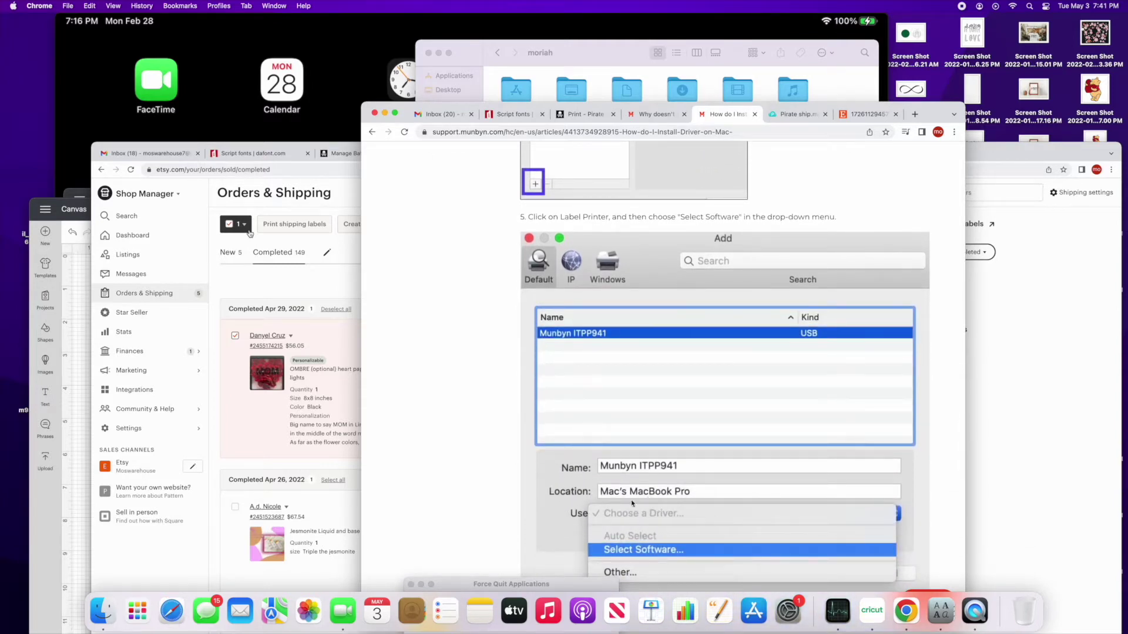
pyautogui.scroll(-3, 600, 509)
pyautogui.scroll(-2, 599, 508)
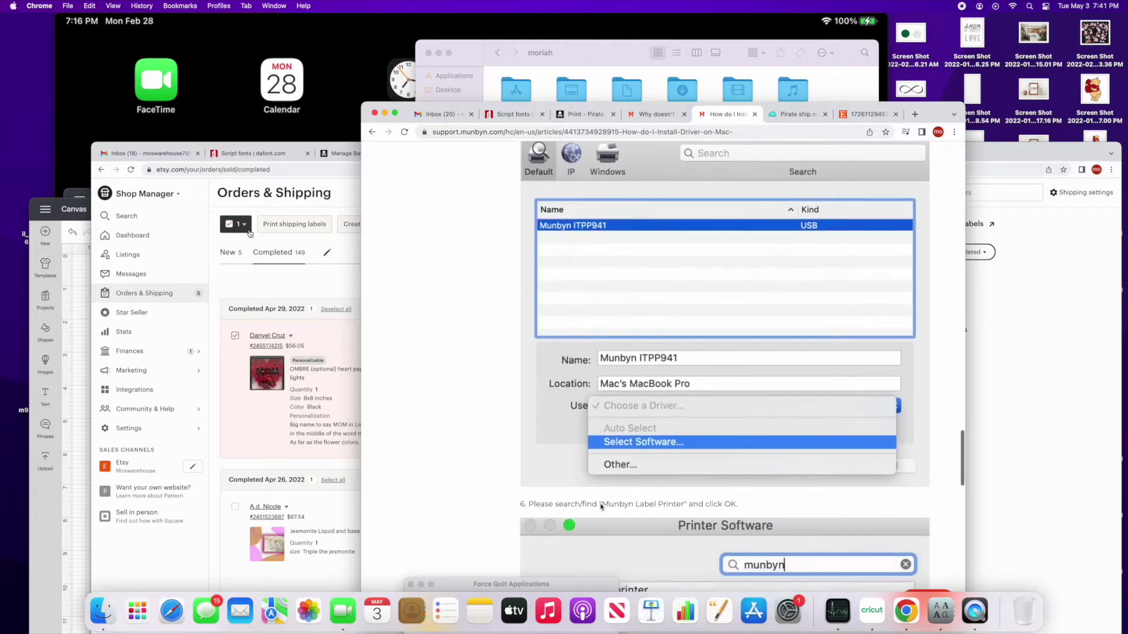
pyautogui.scroll(-2, 601, 507)
pyautogui.scroll(-2, 602, 507)
pyautogui.scroll(-2, 601, 507)
pyautogui.scroll(-2, 602, 508)
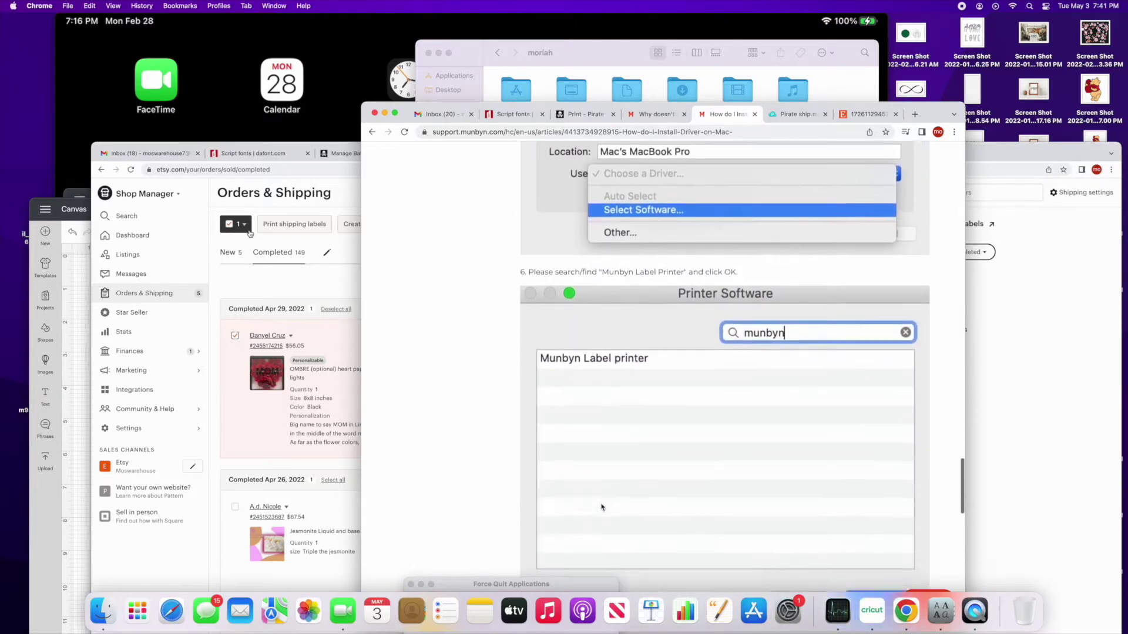
pyautogui.scroll(-1, 601, 508)
pyautogui.scroll(-2, 602, 507)
pyautogui.scroll(-2, 602, 507)
pyautogui.scroll(-2, 602, 507)
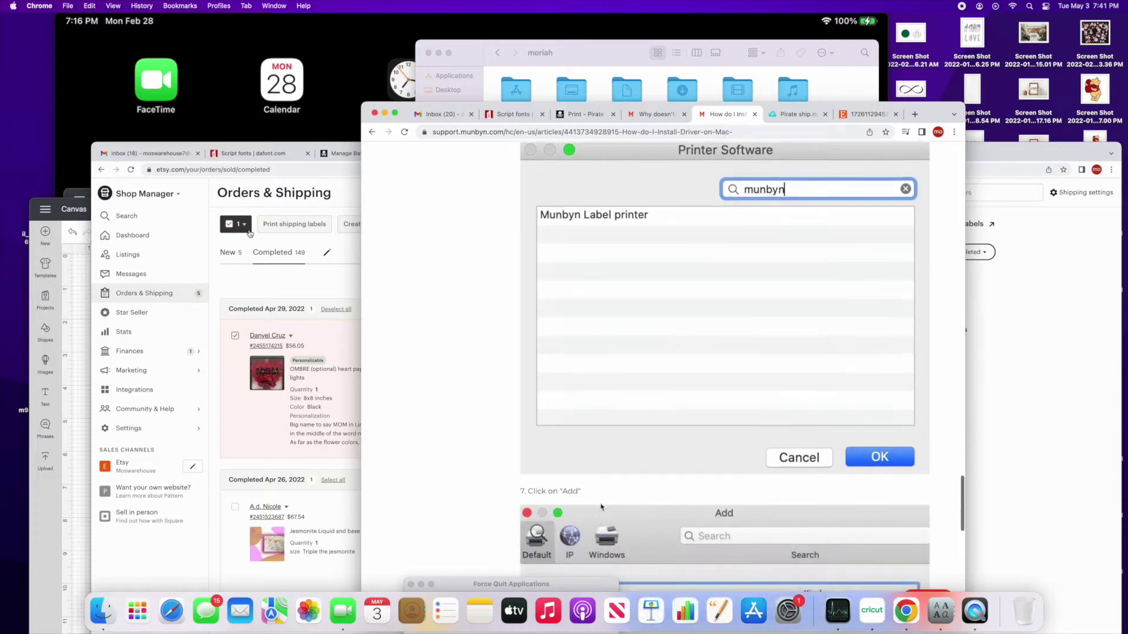
pyautogui.scroll(-2, 602, 507)
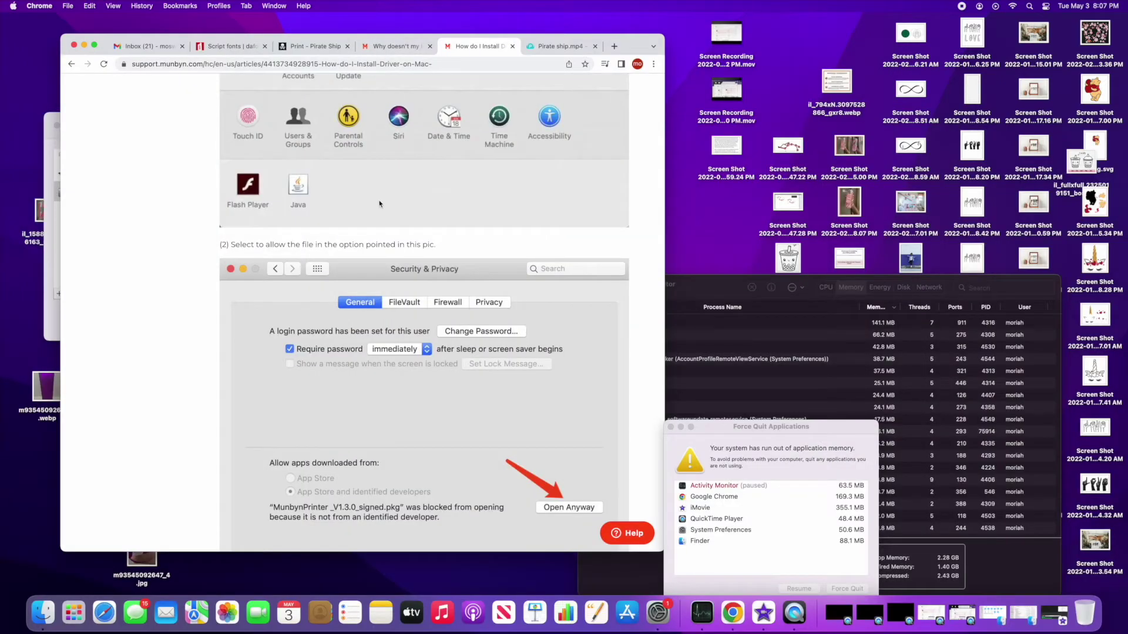
pyautogui.scroll(5, 379, 203)
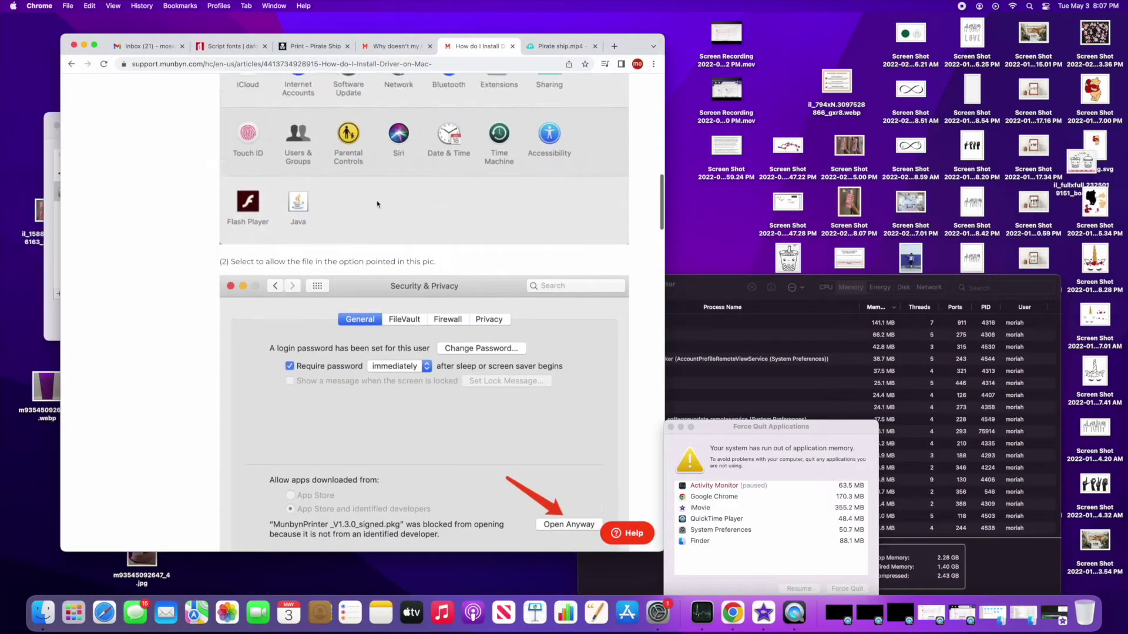
pyautogui.scroll(8, 379, 203)
pyautogui.scroll(5, 380, 202)
pyautogui.scroll(-8, 379, 204)
pyautogui.scroll(-6, 380, 203)
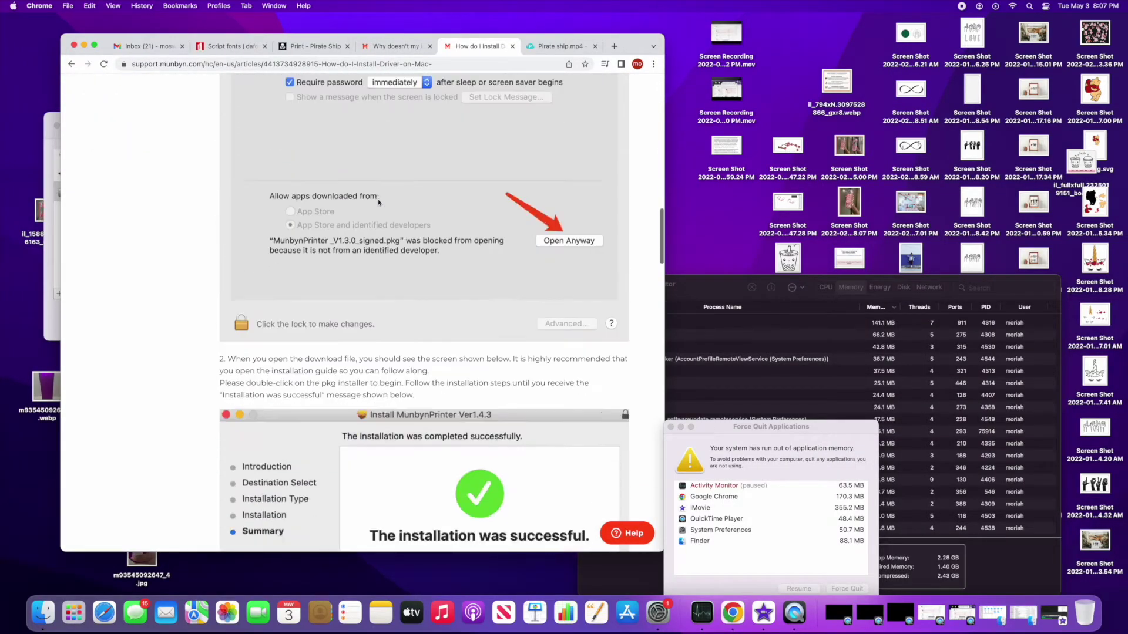
pyautogui.scroll(-5, 379, 202)
pyautogui.scroll(-5, 379, 203)
pyautogui.scroll(-3, 377, 196)
pyautogui.scroll(-5, 377, 196)
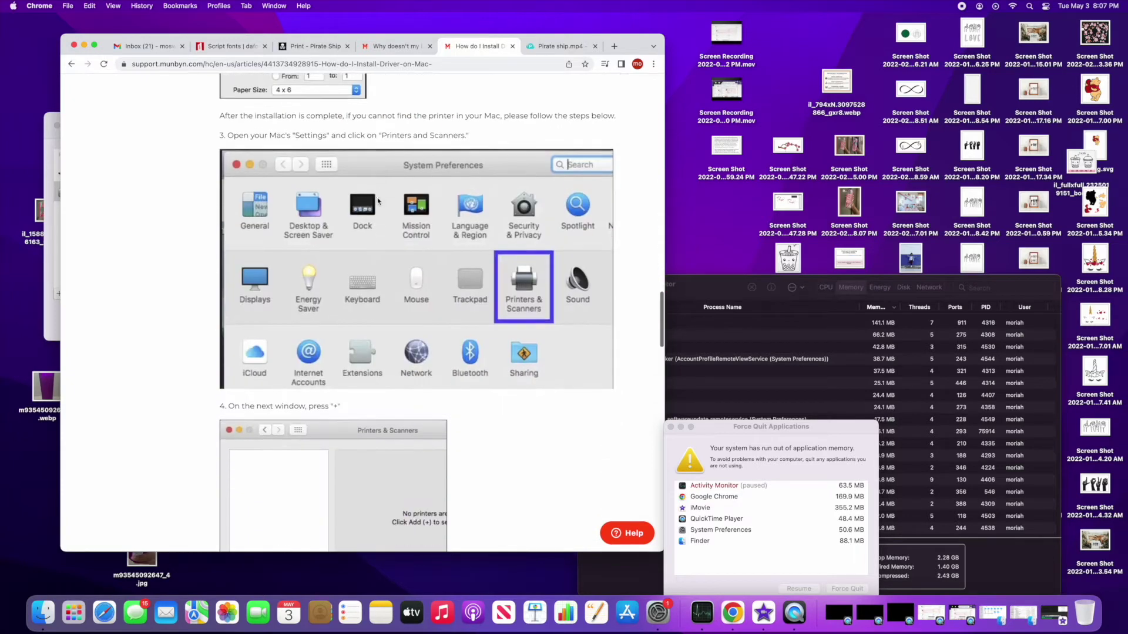
pyautogui.scroll(-5, 377, 196)
pyautogui.scroll(-4, 377, 196)
pyautogui.scroll(-1, 377, 201)
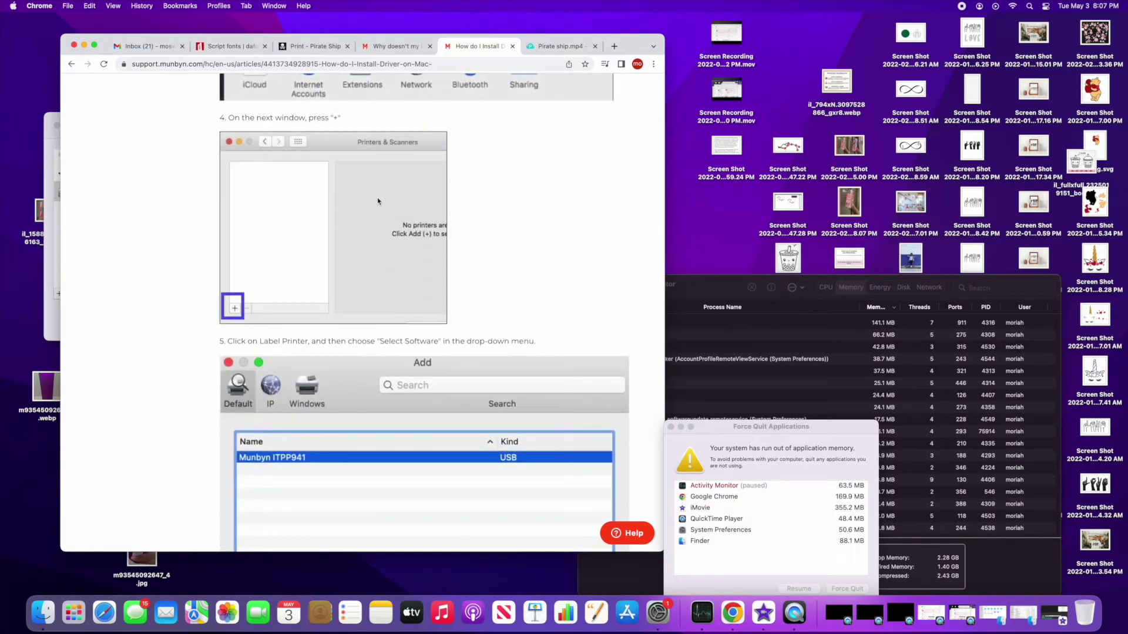
pyautogui.scroll(-2, 262, 396)
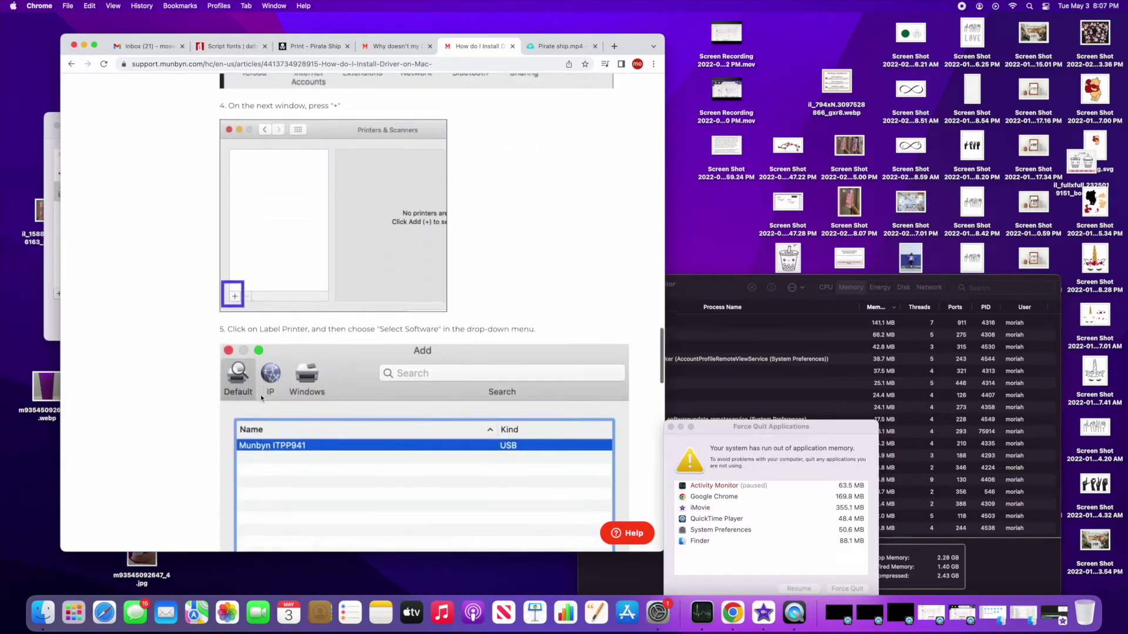
pyautogui.scroll(-3, 261, 395)
pyautogui.scroll(-2, 261, 396)
pyautogui.scroll(-3, 262, 396)
pyautogui.scroll(-1, 262, 396)
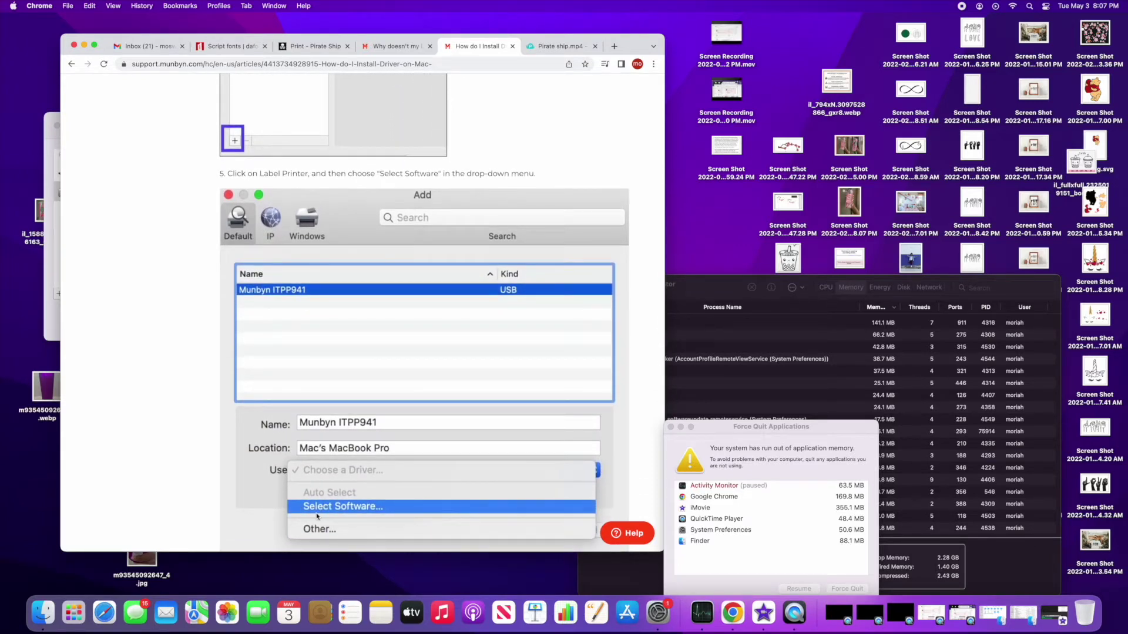
pyautogui.scroll(-3, 362, 515)
pyautogui.scroll(-3, 362, 514)
pyautogui.scroll(-2, 362, 515)
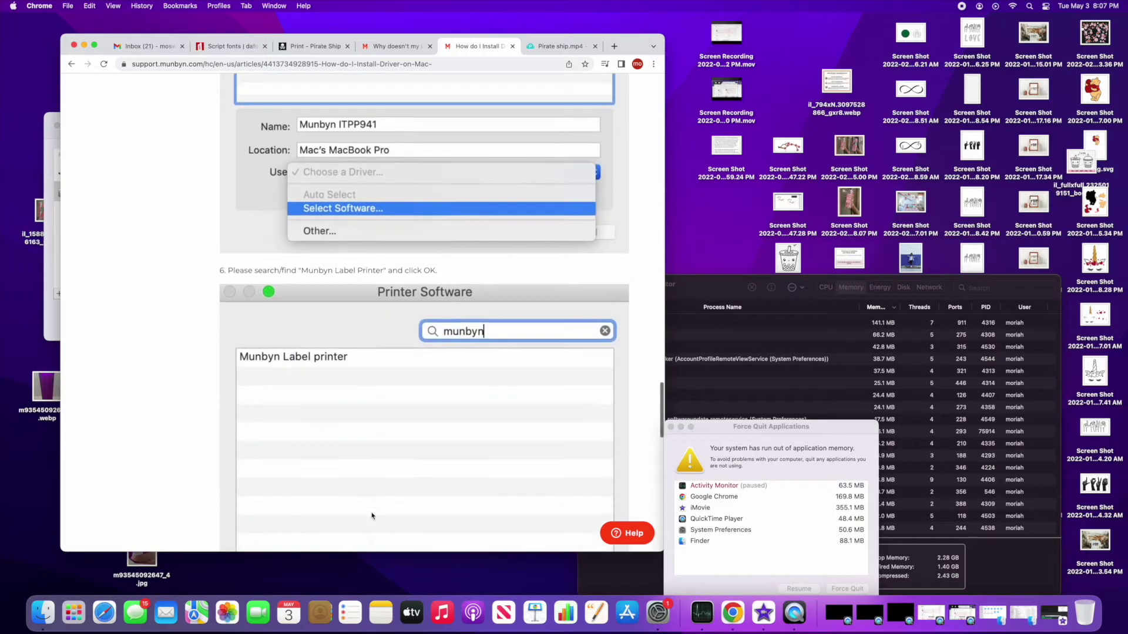
pyautogui.scroll(-3, 362, 514)
pyautogui.scroll(-2, 372, 515)
pyautogui.scroll(-2, 373, 515)
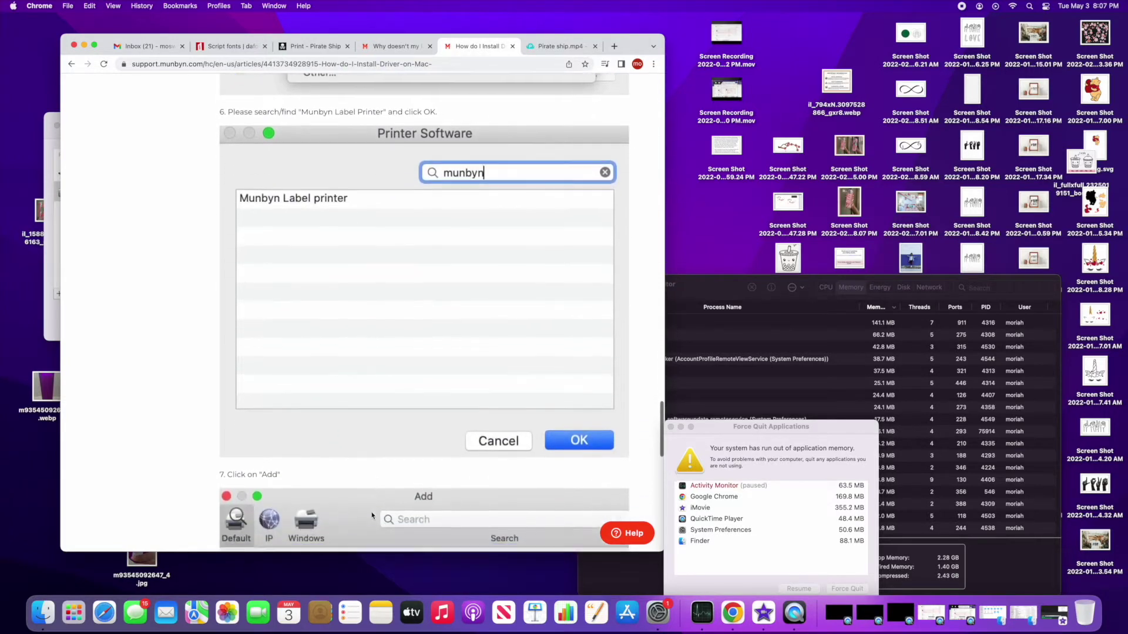
pyautogui.scroll(-3, 372, 515)
pyautogui.scroll(-3, 372, 514)
pyautogui.scroll(-3, 372, 515)
pyautogui.scroll(-3, 373, 516)
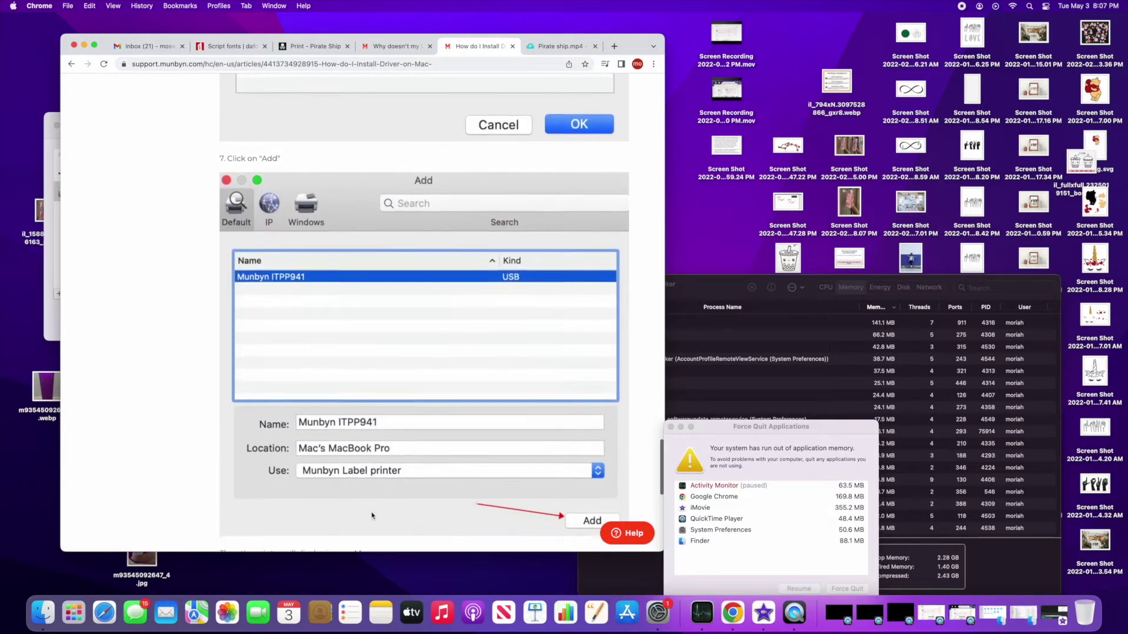
pyautogui.scroll(-2, 372, 515)
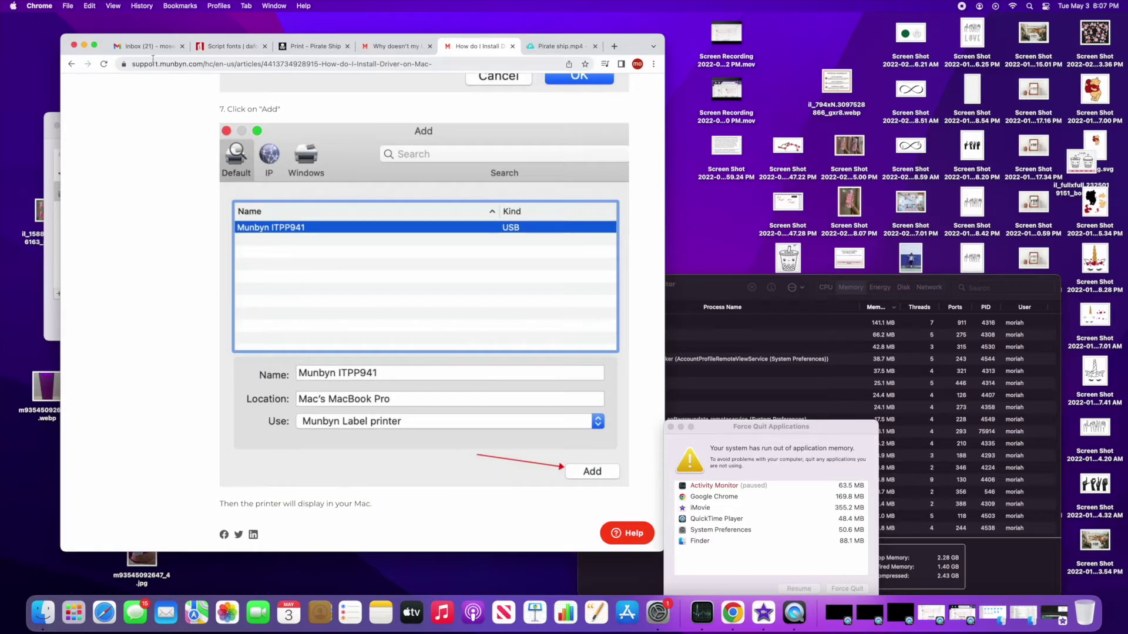
# Step: Drag the Chrome window to the right to uncover Printers & Scanners
pyautogui.moveTo(141, 41); pyautogui.dragTo(579, 156)
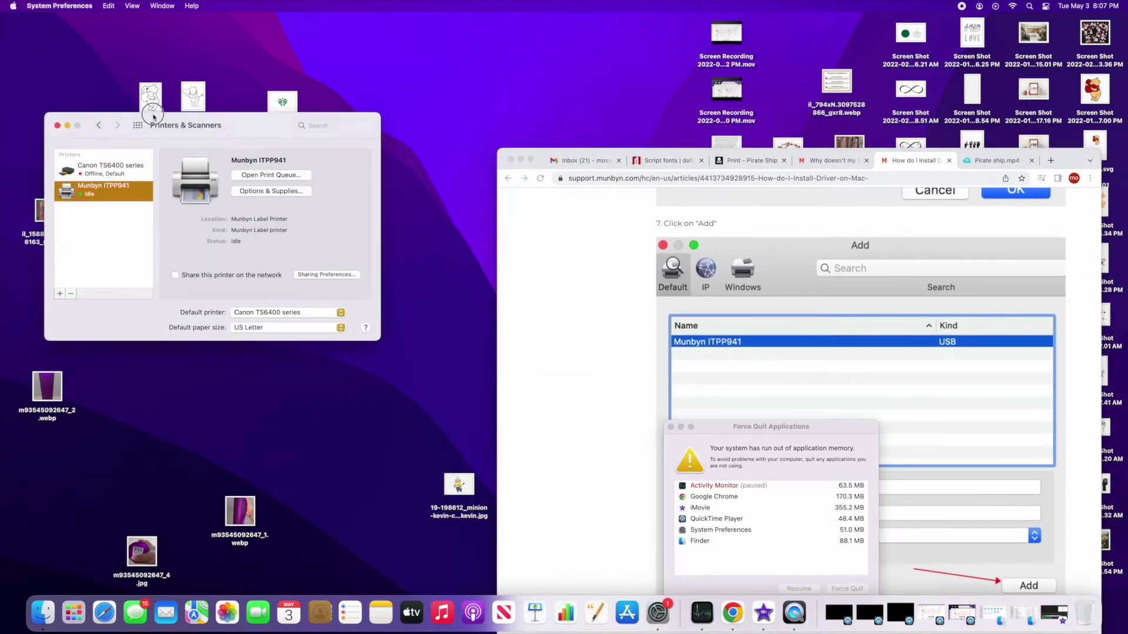
# Step: Add the detected Munbyn ITPP941 with the Munbyn Label printer driver, confirming the second copy
pyautogui.moveTo(155, 119); pyautogui.dragTo(241, 168)
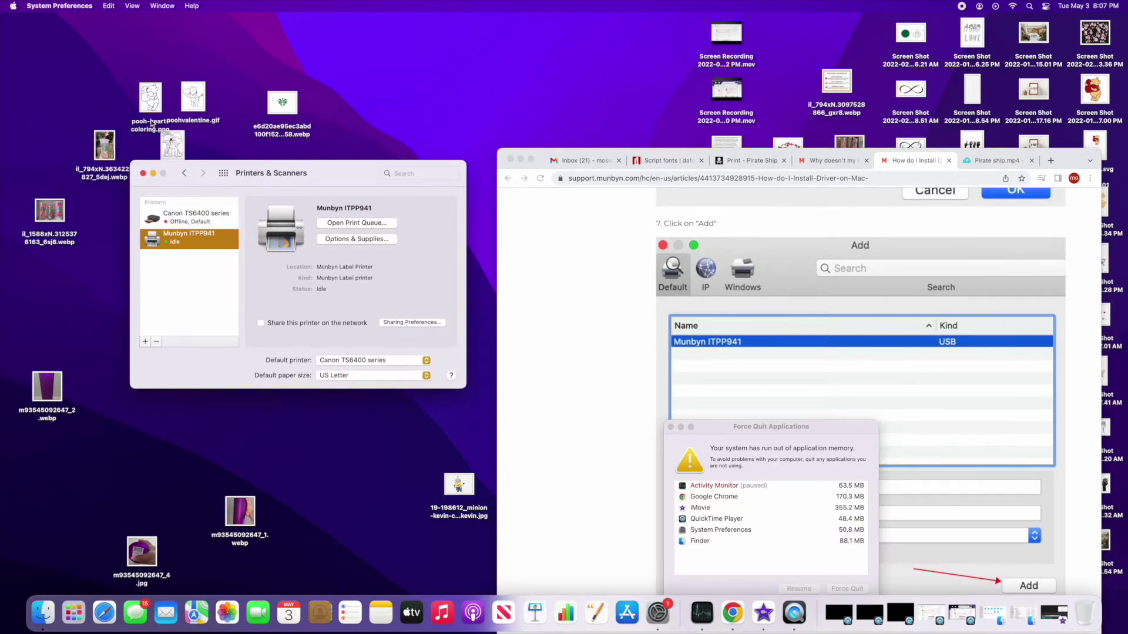
pyautogui.click(146, 344)
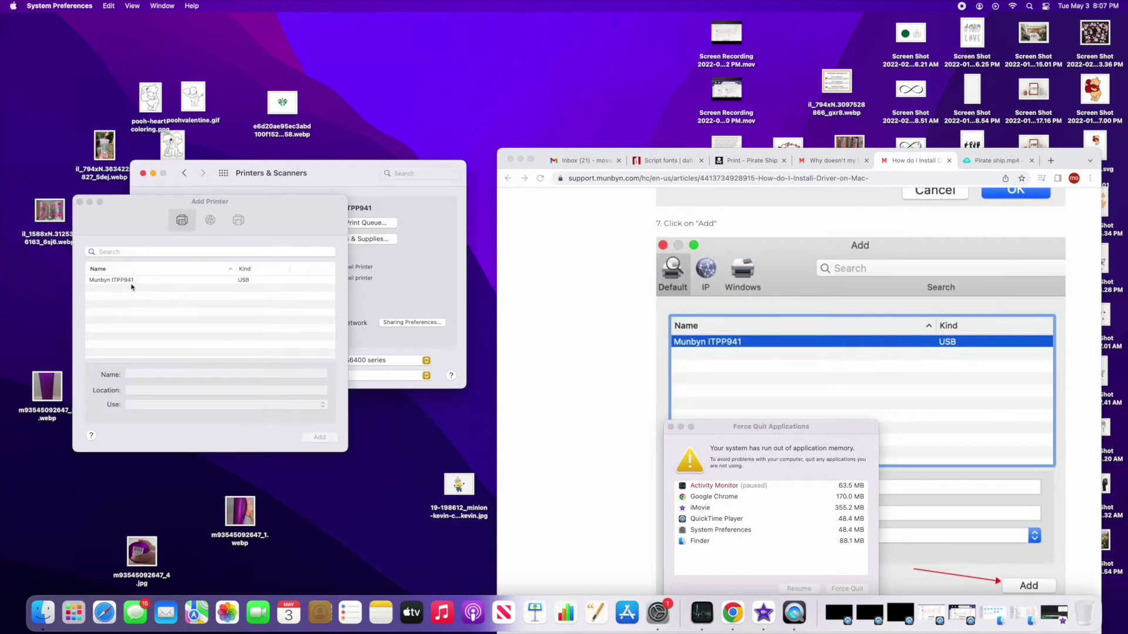
pyautogui.click(136, 282)
pyautogui.click(136, 280)
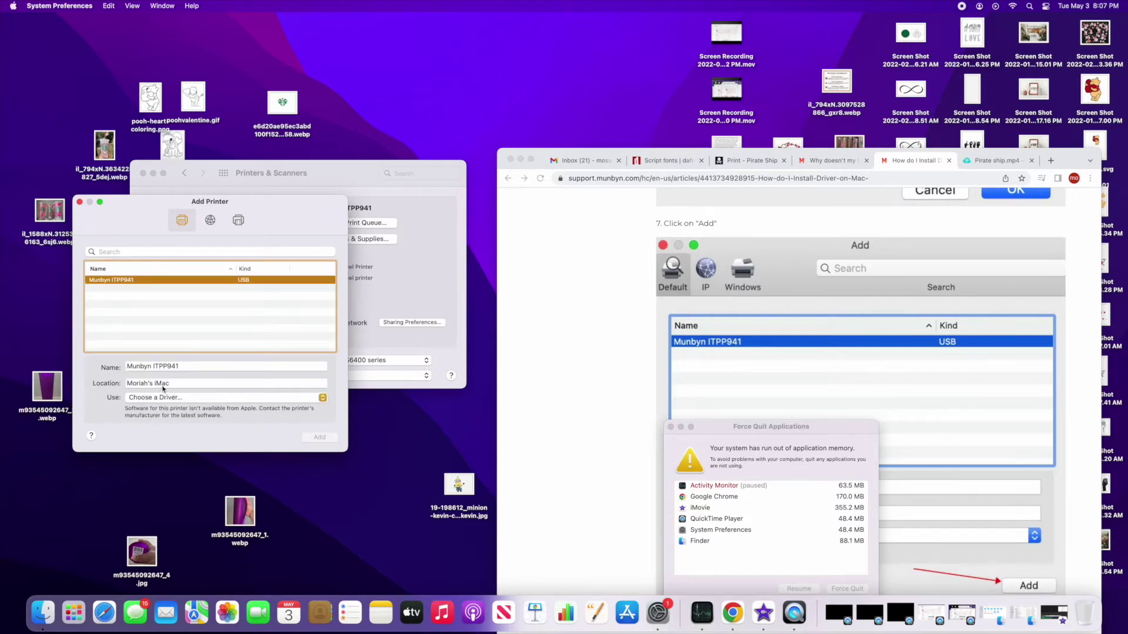
pyautogui.click(145, 398)
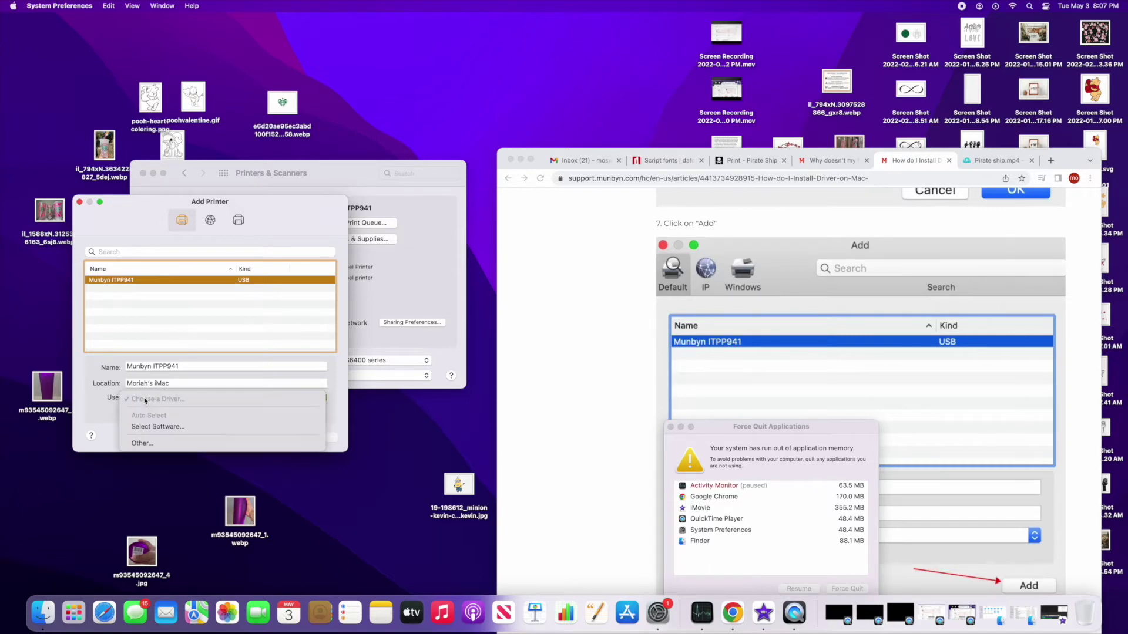
pyautogui.click(151, 427)
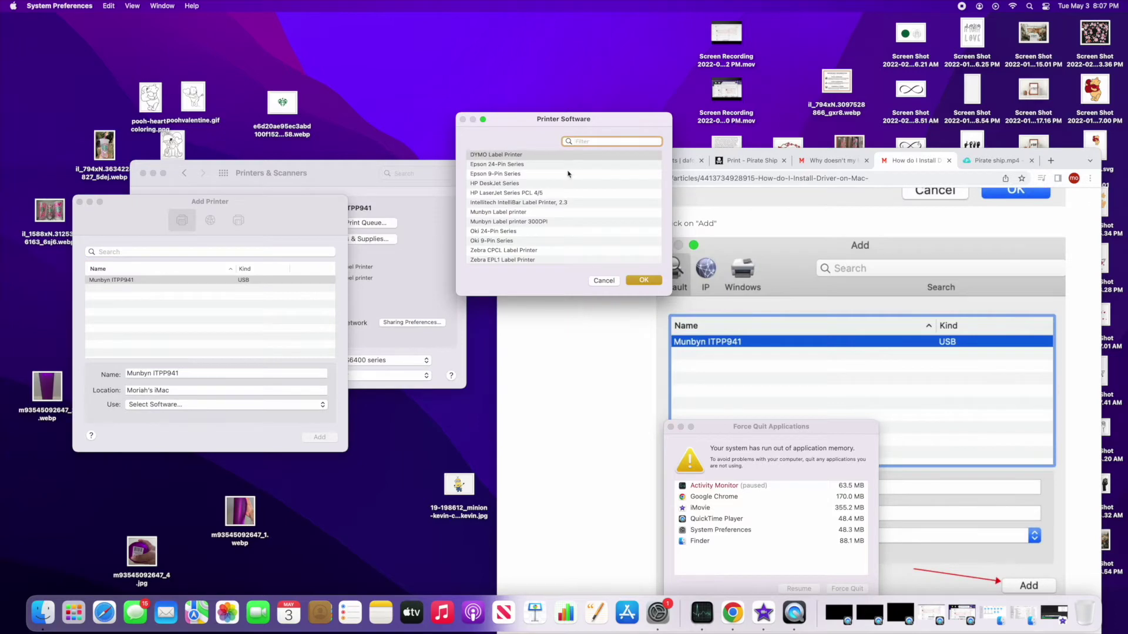
pyautogui.write('munb')
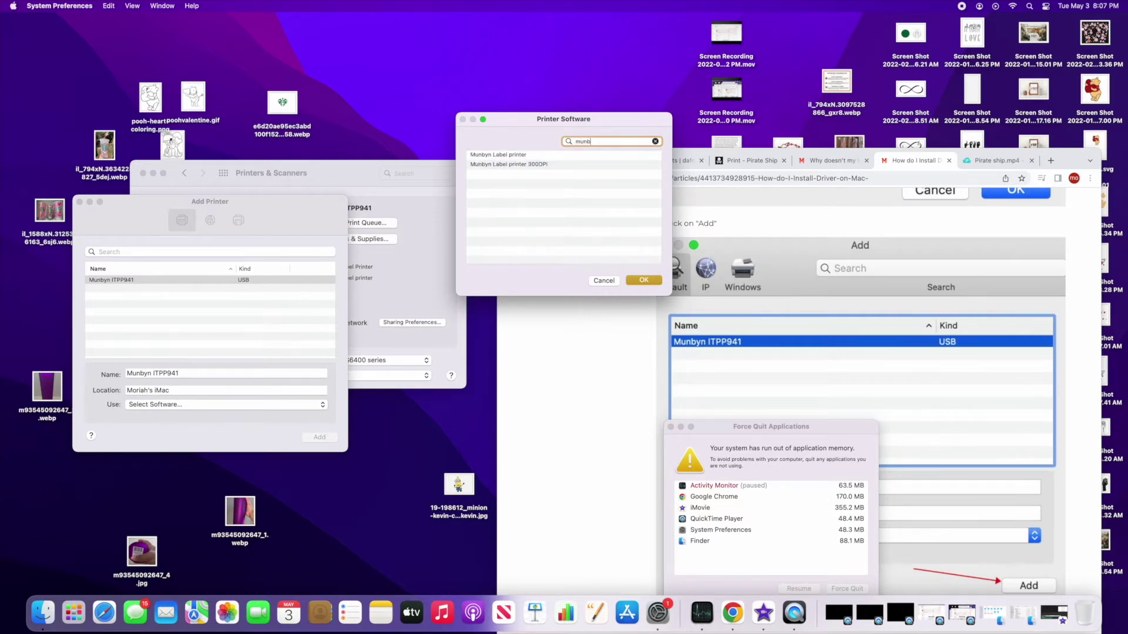
pyautogui.doubleClick(529, 156)
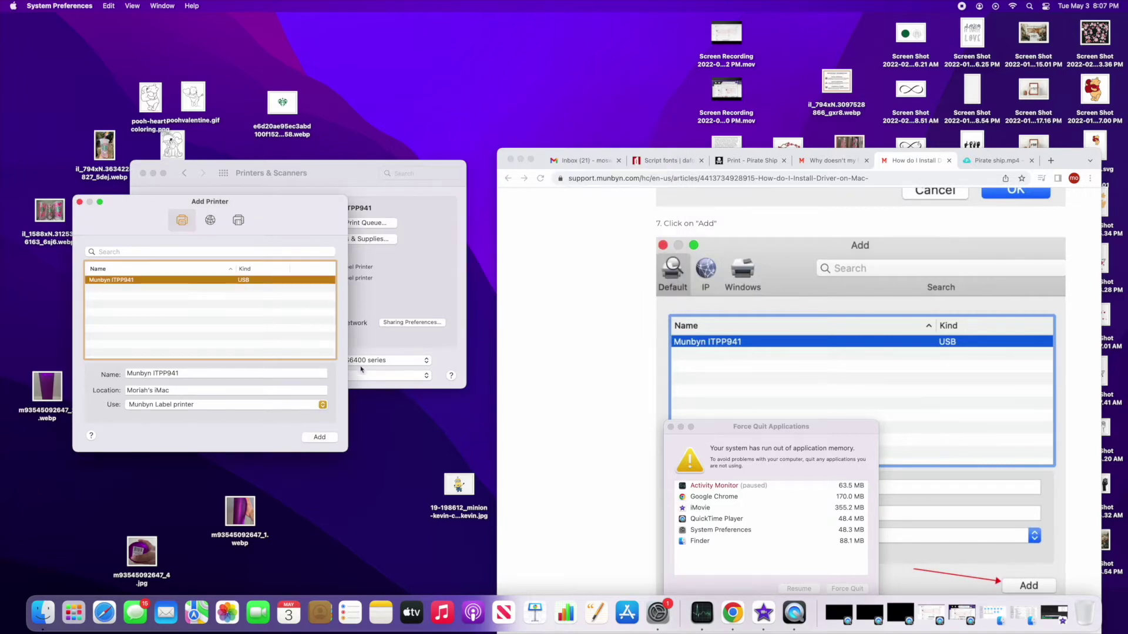
pyautogui.click(318, 437)
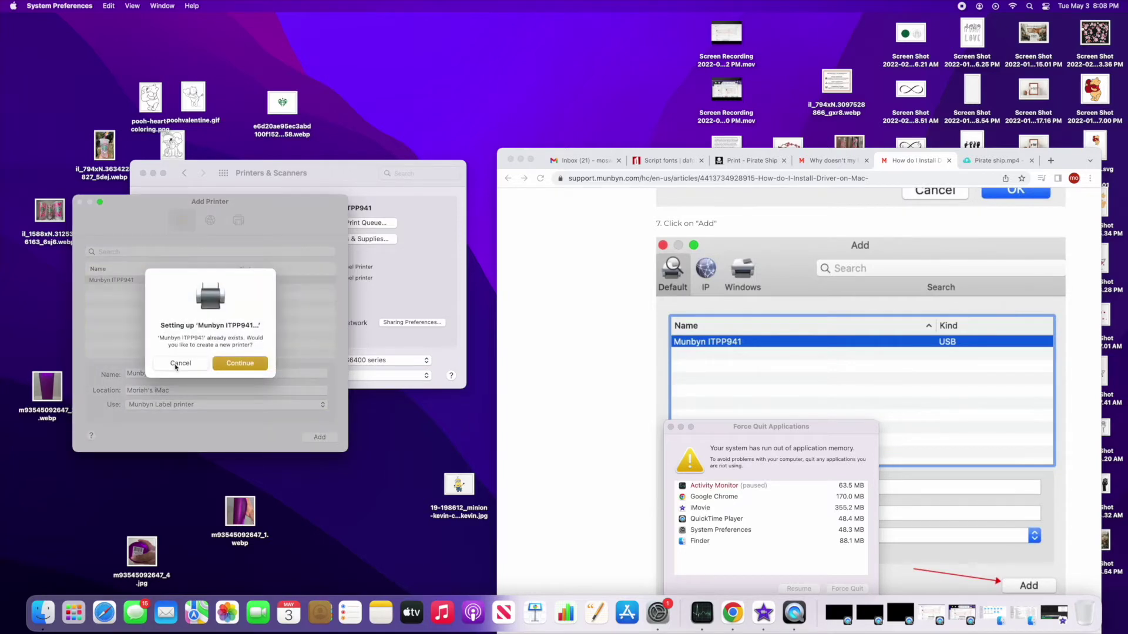
pyautogui.click(238, 363)
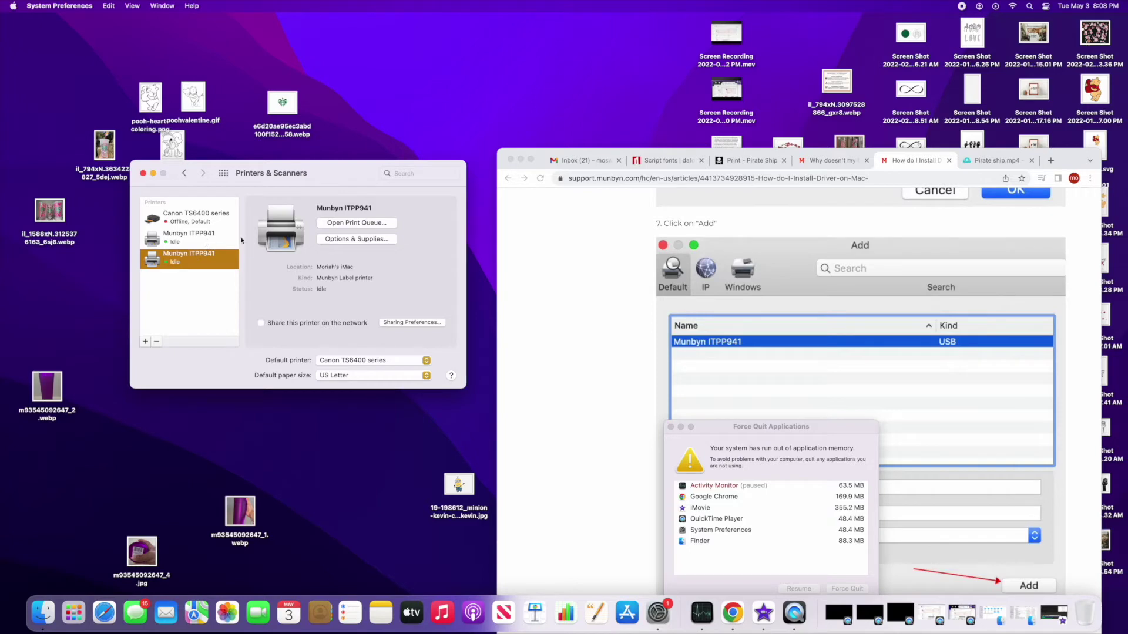
pyautogui.click(181, 238)
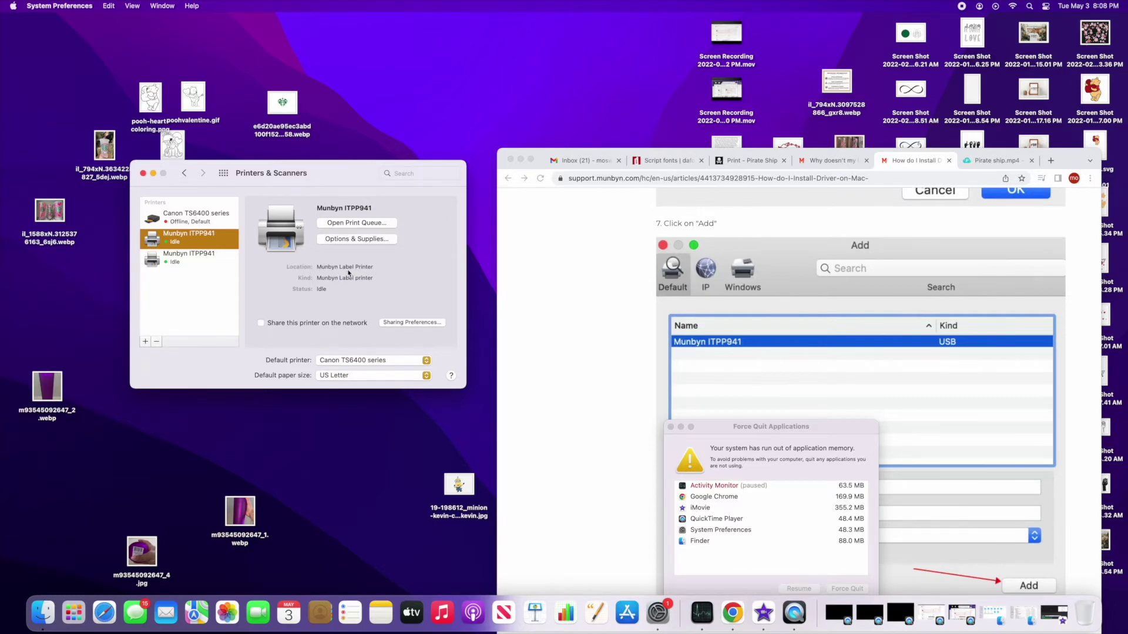
# Step: Switch to Chrome's 'Print - Pirate Ship' tab showing the 4x6" label PDF
pyautogui.click(728, 163)
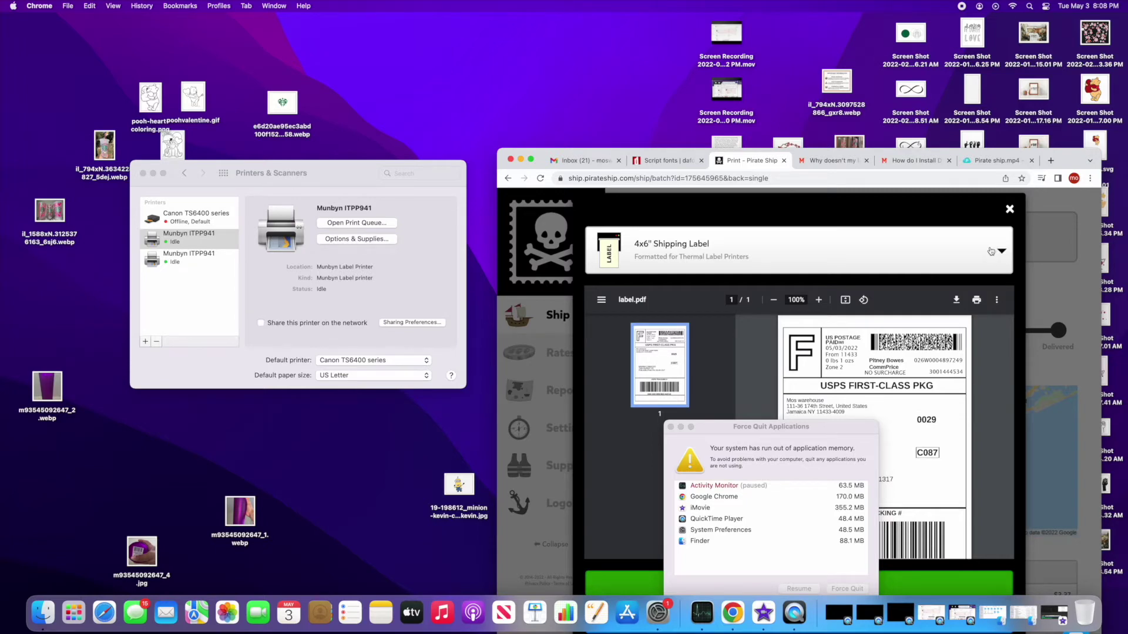
# Step: Open the label's print settings, moving Force Quit aside and checking paper size and scale
pyautogui.click(977, 300)
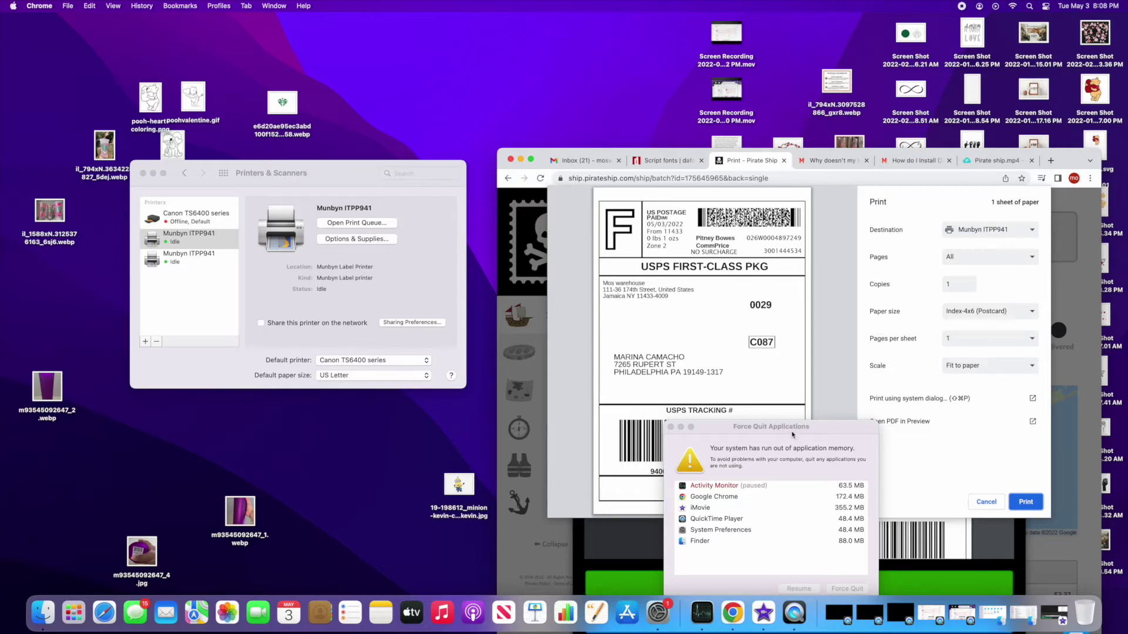
pyautogui.moveTo(771, 426); pyautogui.dragTo(386, 476)
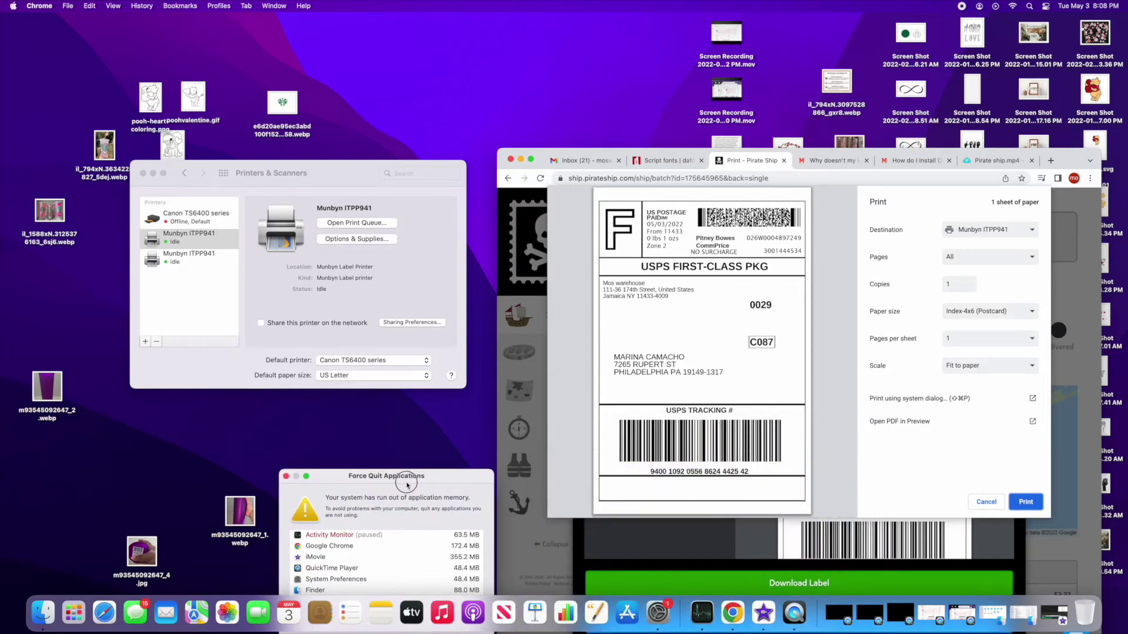
pyautogui.click(986, 314)
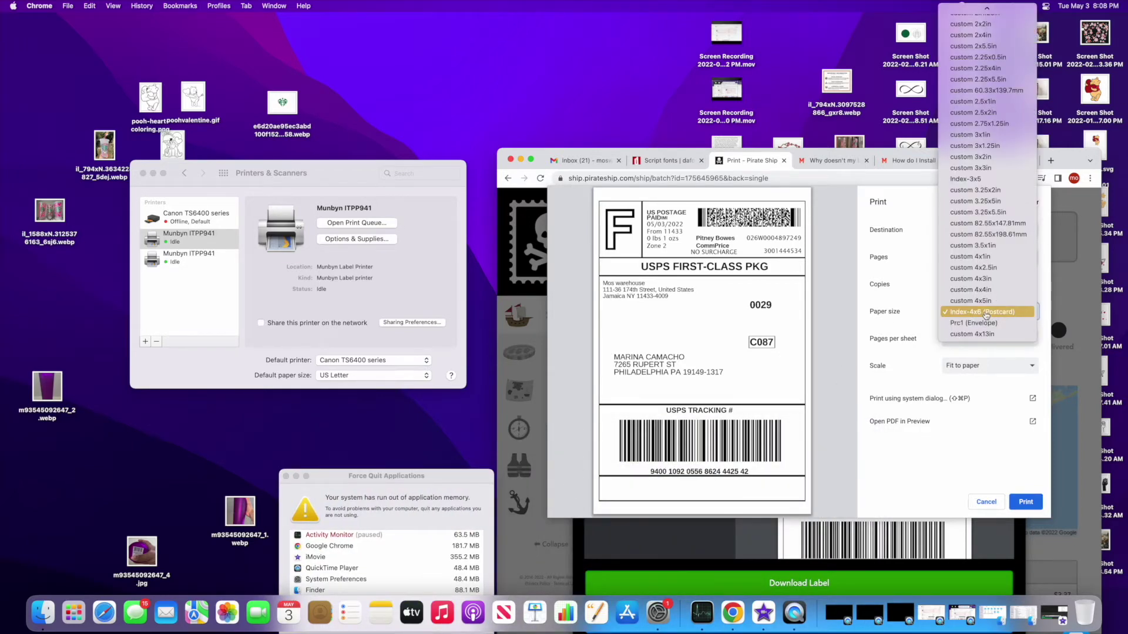
pyautogui.click(986, 315)
pyautogui.click(980, 365)
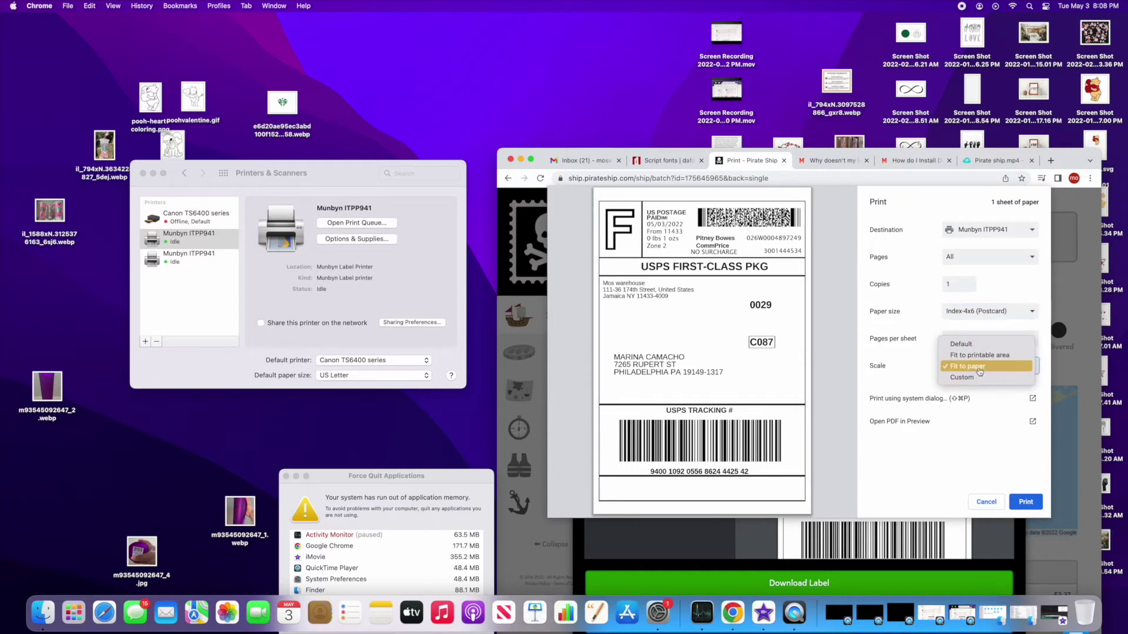
pyautogui.click(980, 369)
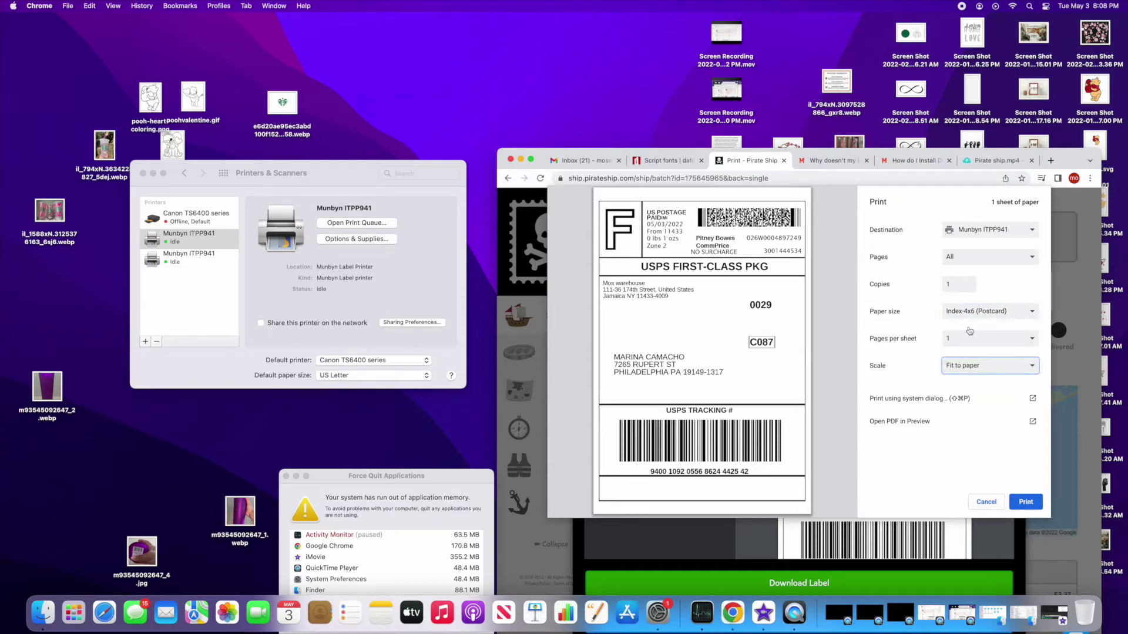
# Step: Print to Munbyn ITPP941 on Index-4x6 (Postcard) paper, scaled to fit paper
pyautogui.click(989, 231)
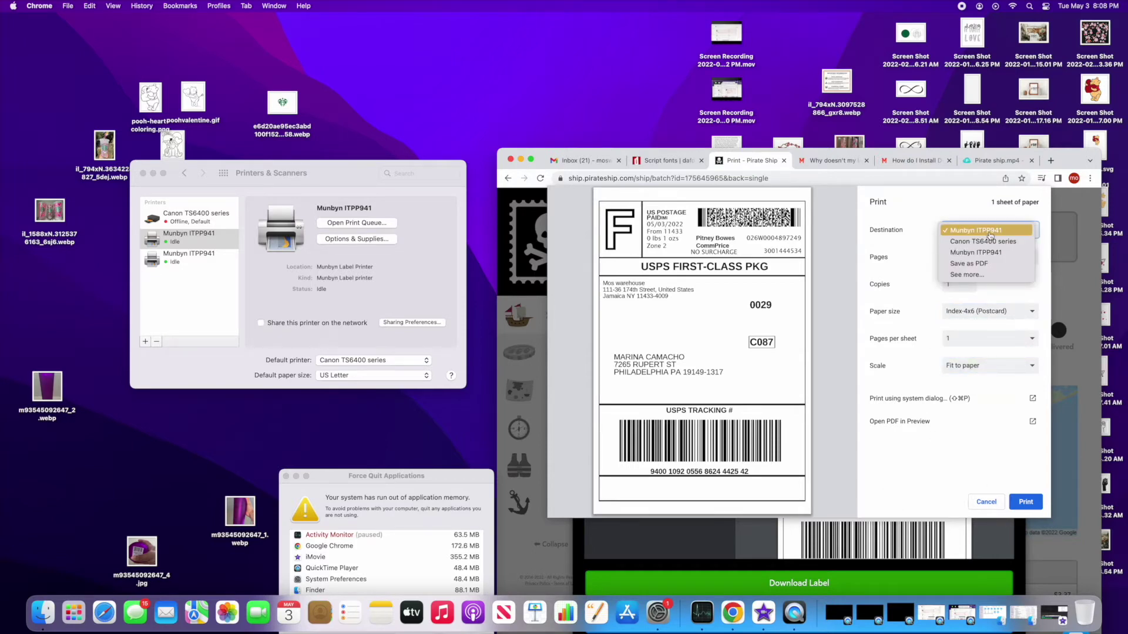
pyautogui.click(986, 253)
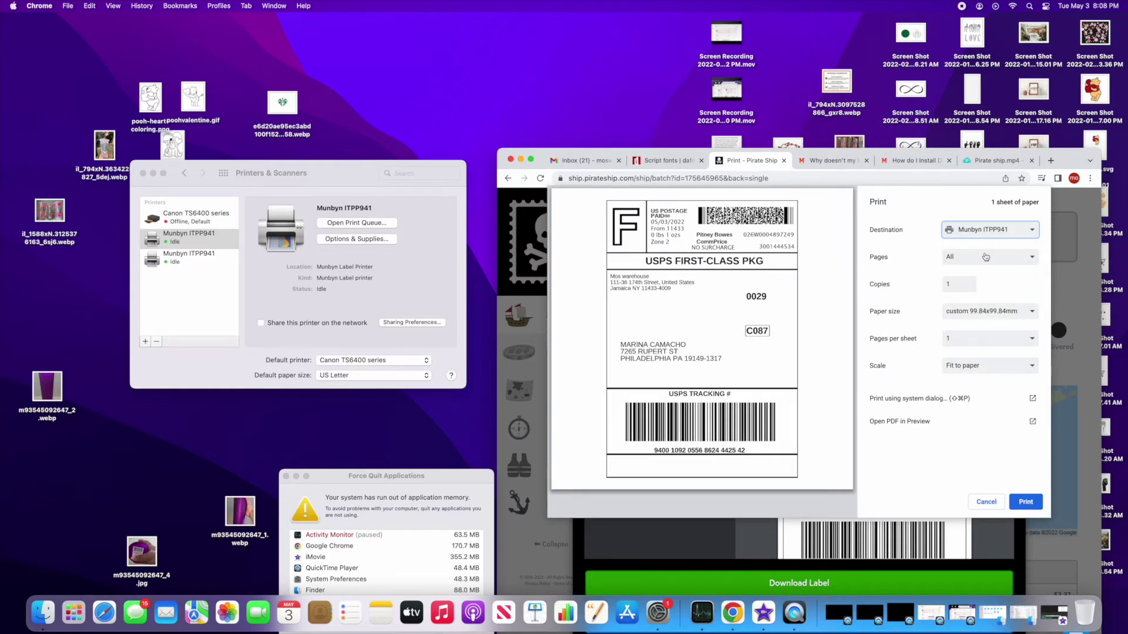
pyautogui.click(988, 311)
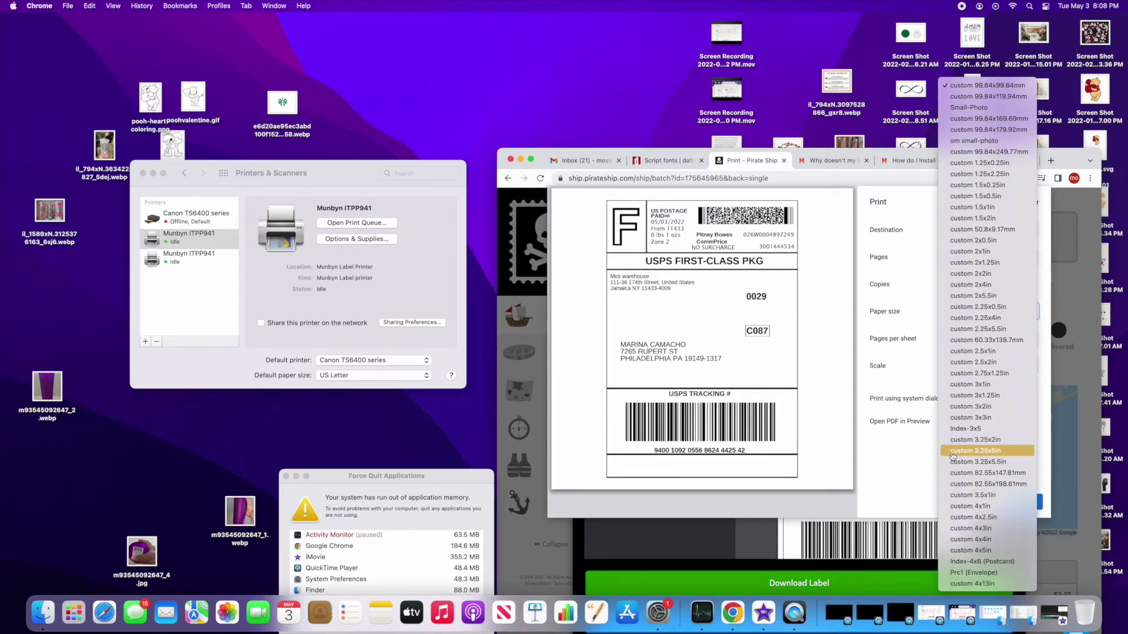
pyautogui.click(978, 561)
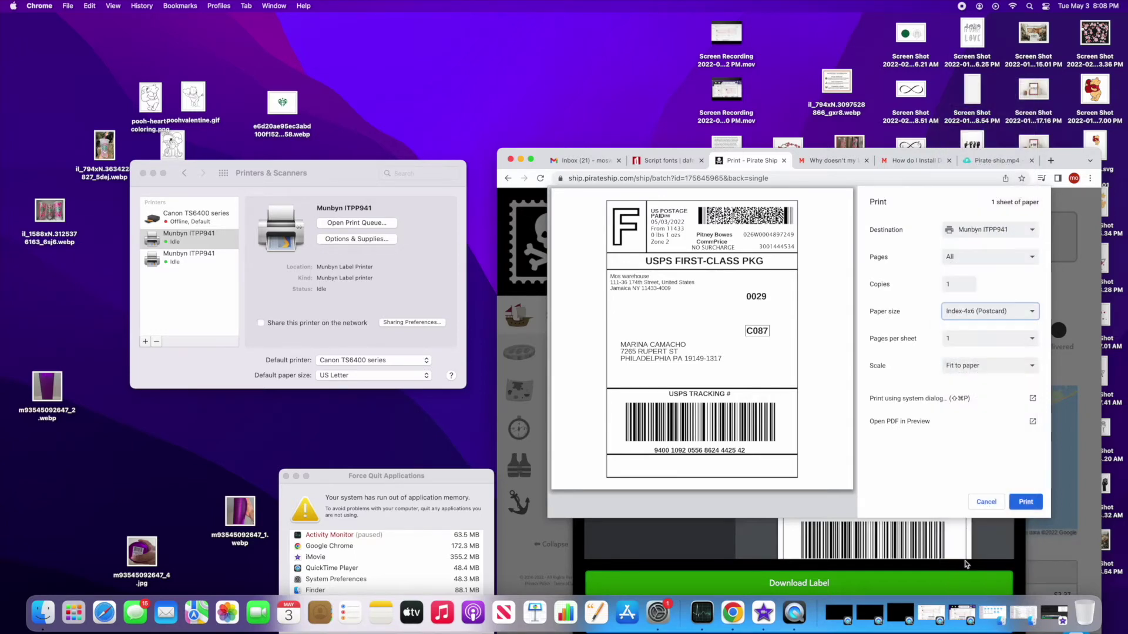
pyautogui.click(965, 366)
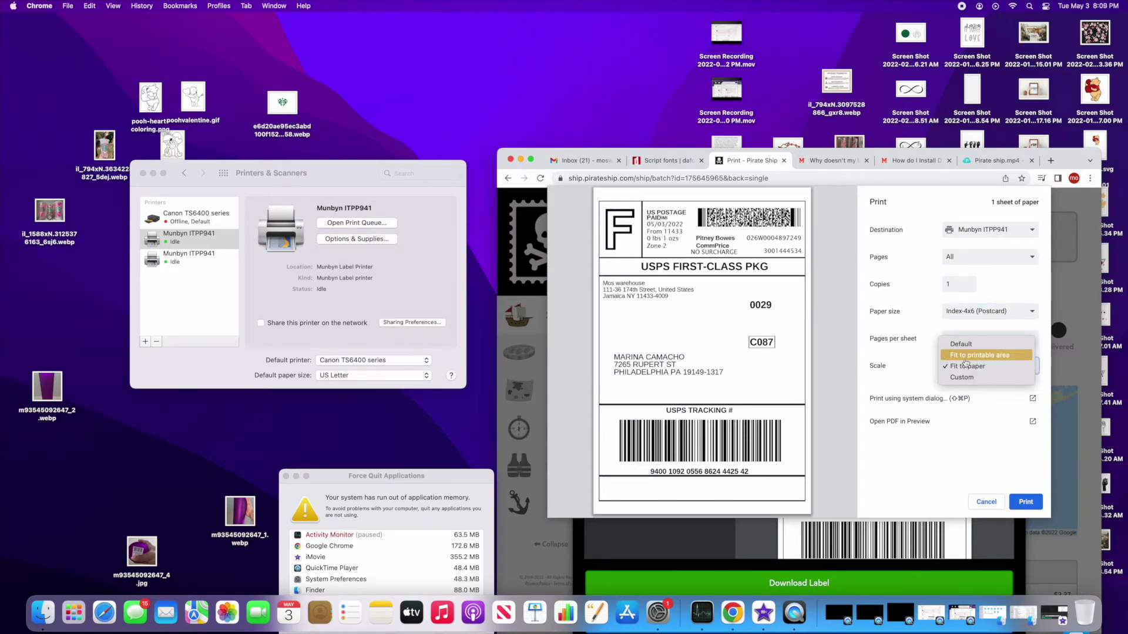
pyautogui.click(966, 366)
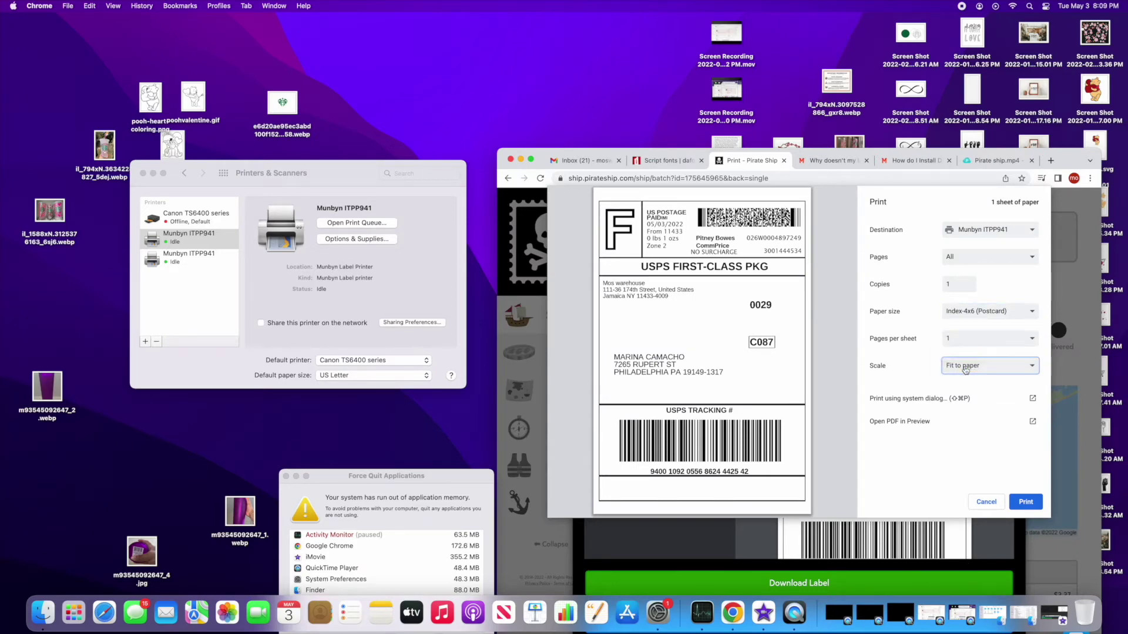
pyautogui.click(915, 421)
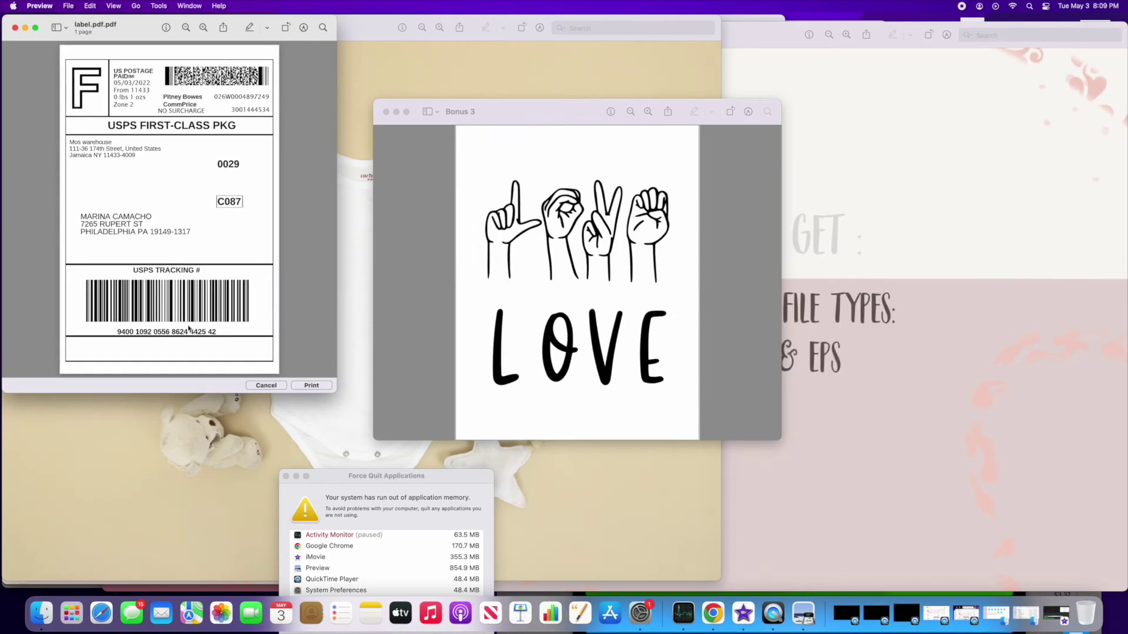
# Step: Close the LOVE image window and open Preview's print dialog, leaving US Letter paper
pyautogui.click(386, 111)
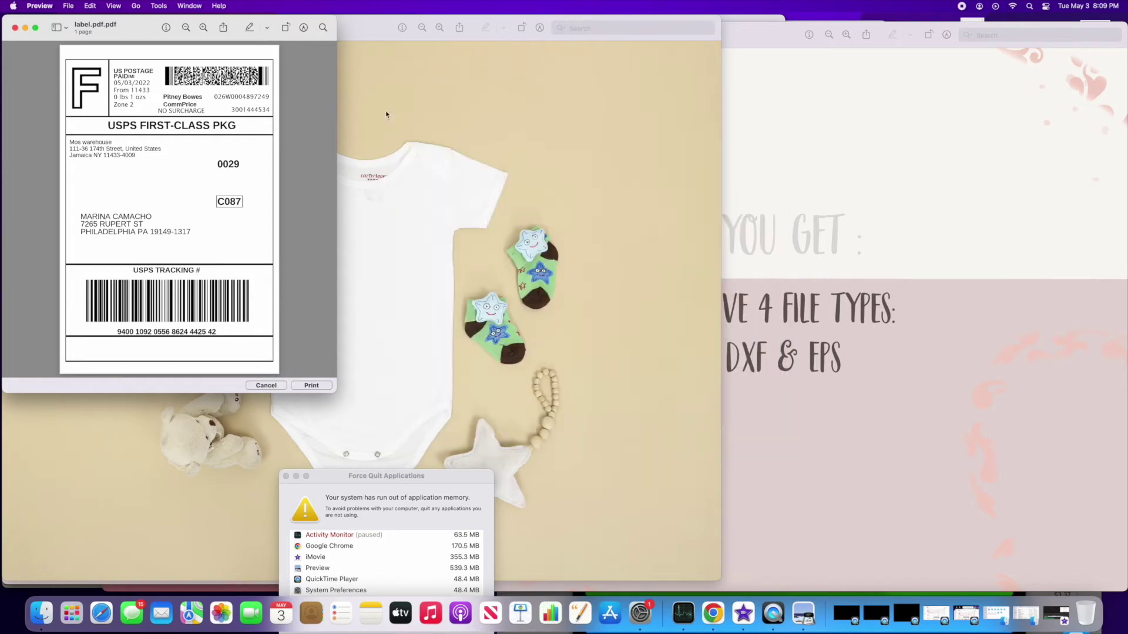
pyautogui.click(312, 386)
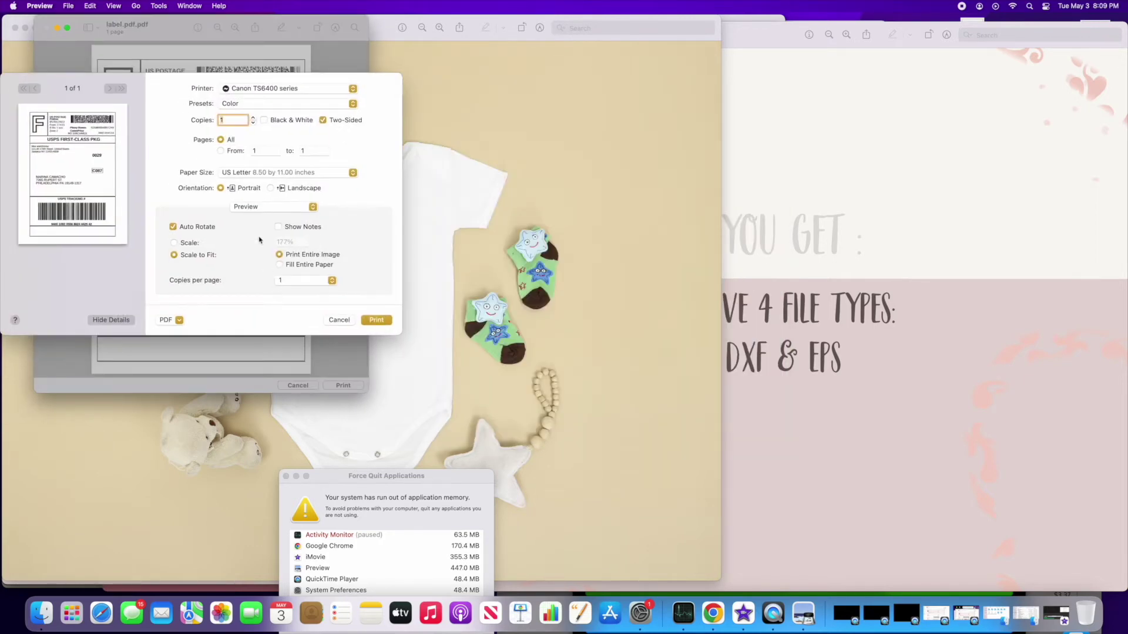
pyautogui.click(280, 173)
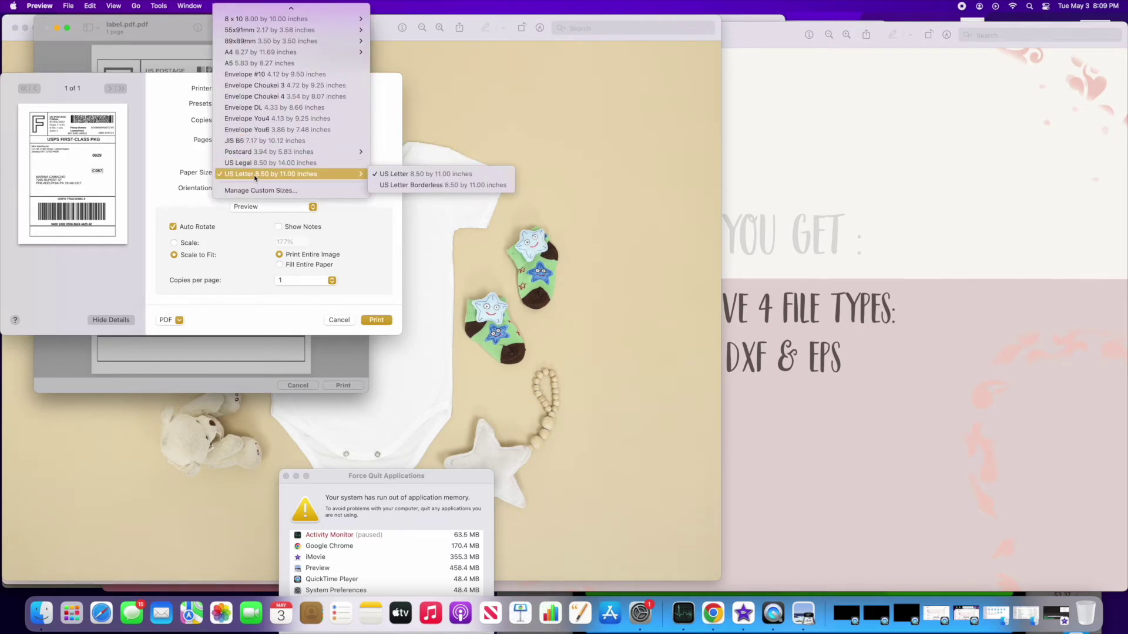
pyautogui.click(244, 336)
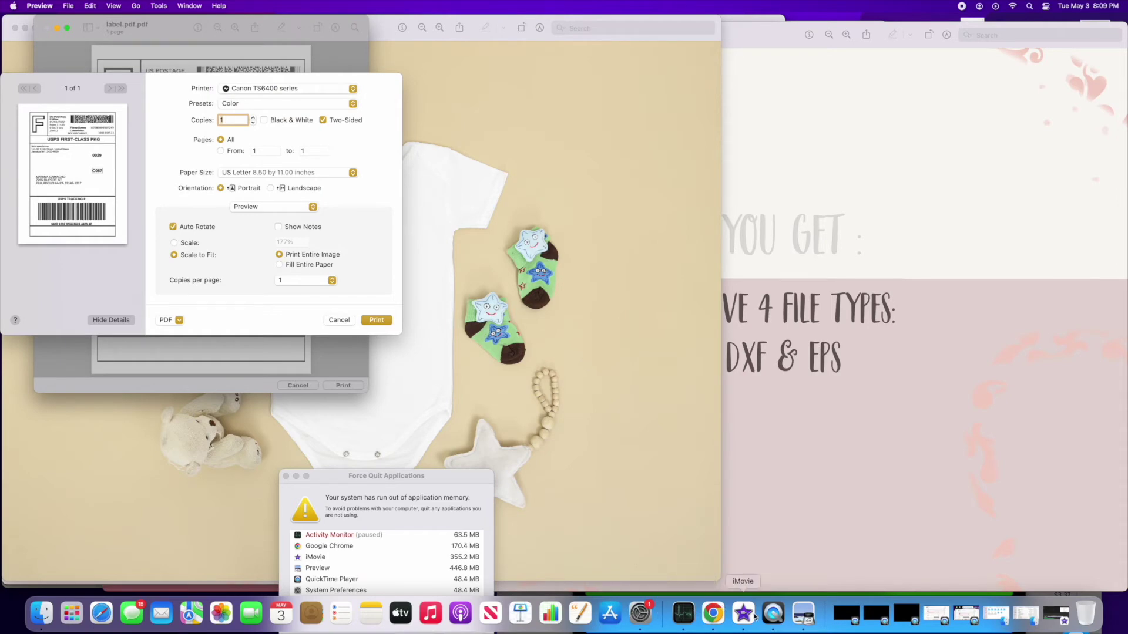
# Step: Choose Munbyn ITPP941 as the printer and try the Last Used and Default presets
pyautogui.click(712, 614)
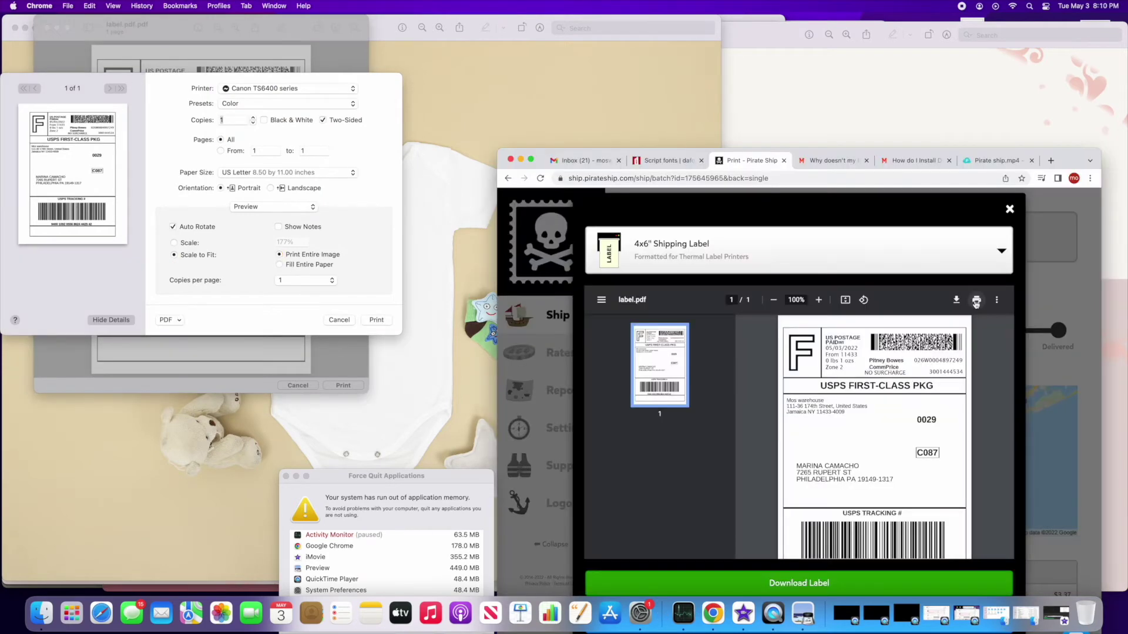
pyautogui.click(311, 174)
pyautogui.moveTo(291, 153)
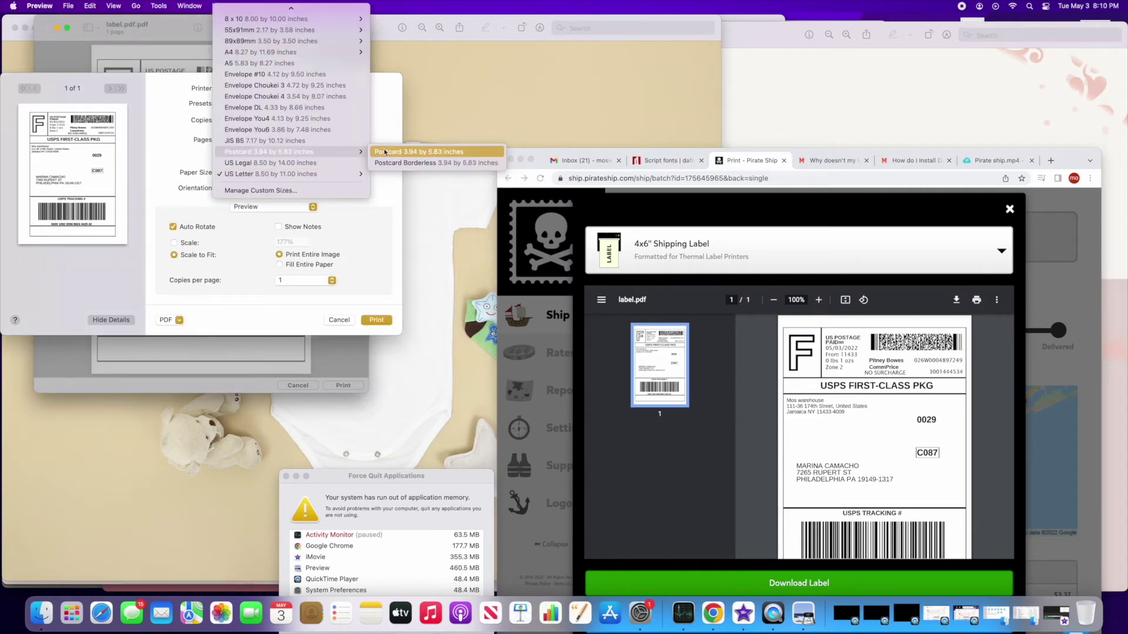
pyautogui.click(335, 164)
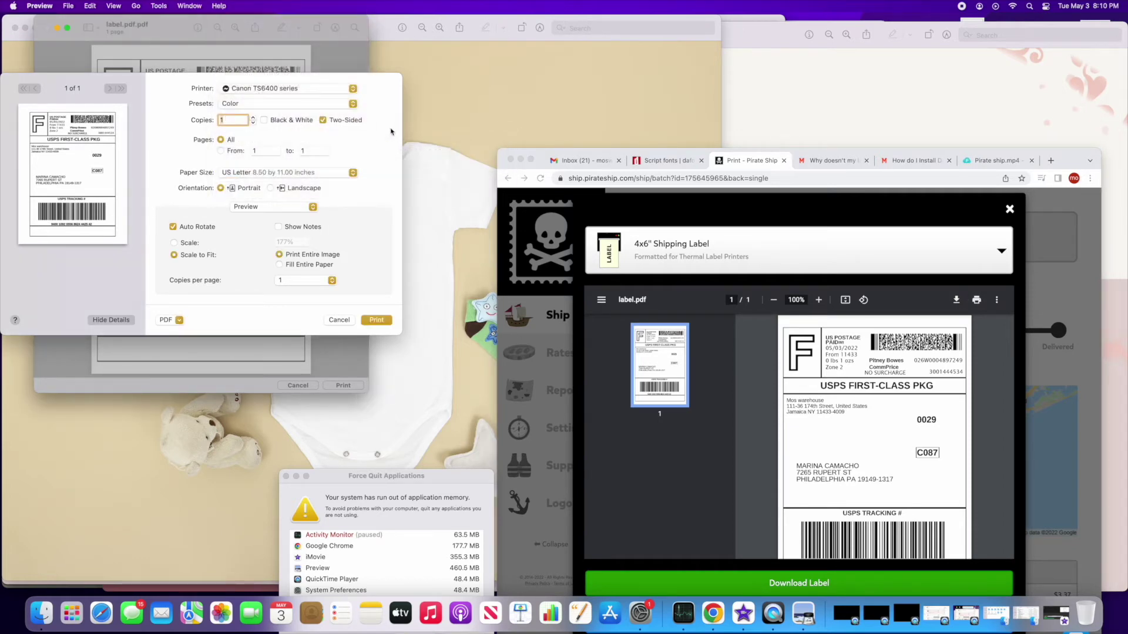
pyautogui.click(326, 88)
pyautogui.click(299, 102)
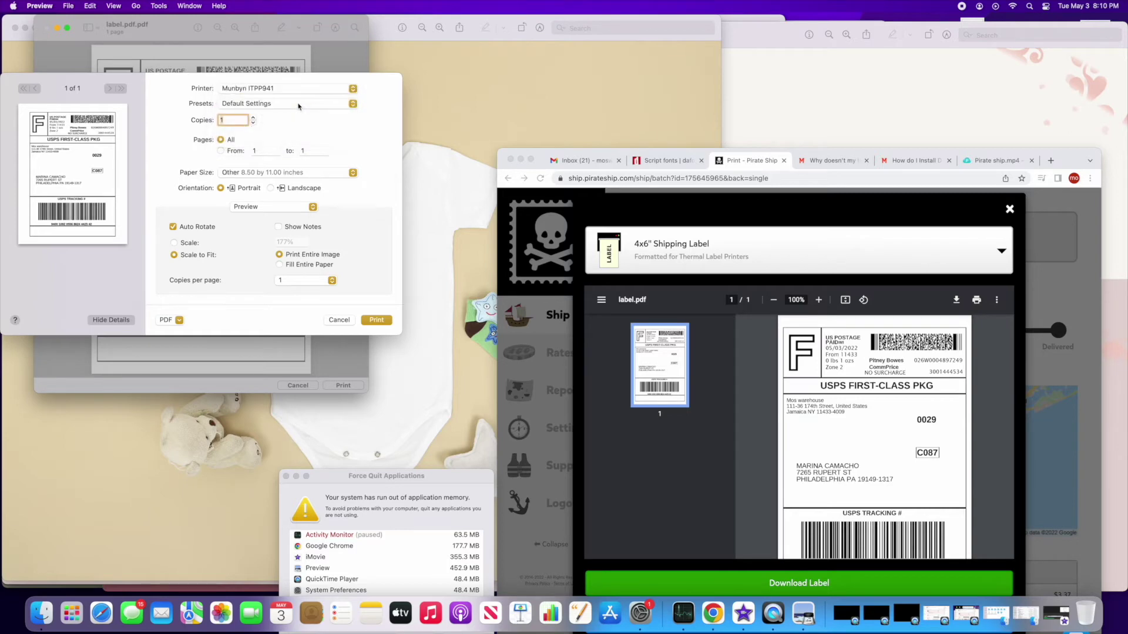
pyautogui.click(297, 104)
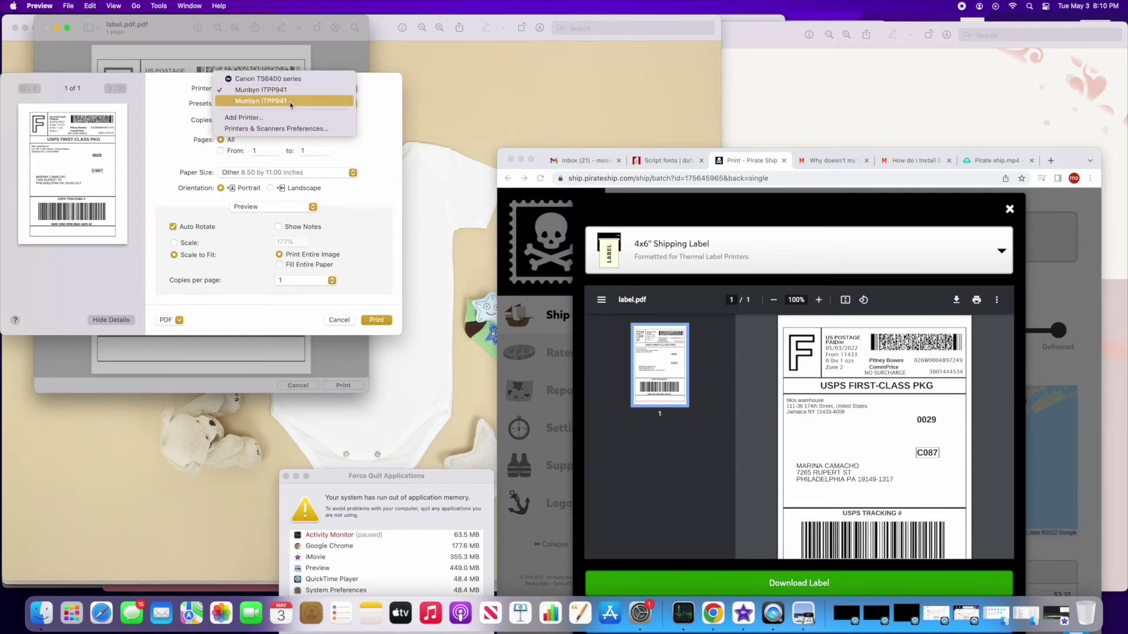
pyautogui.click(291, 96)
pyautogui.click(291, 104)
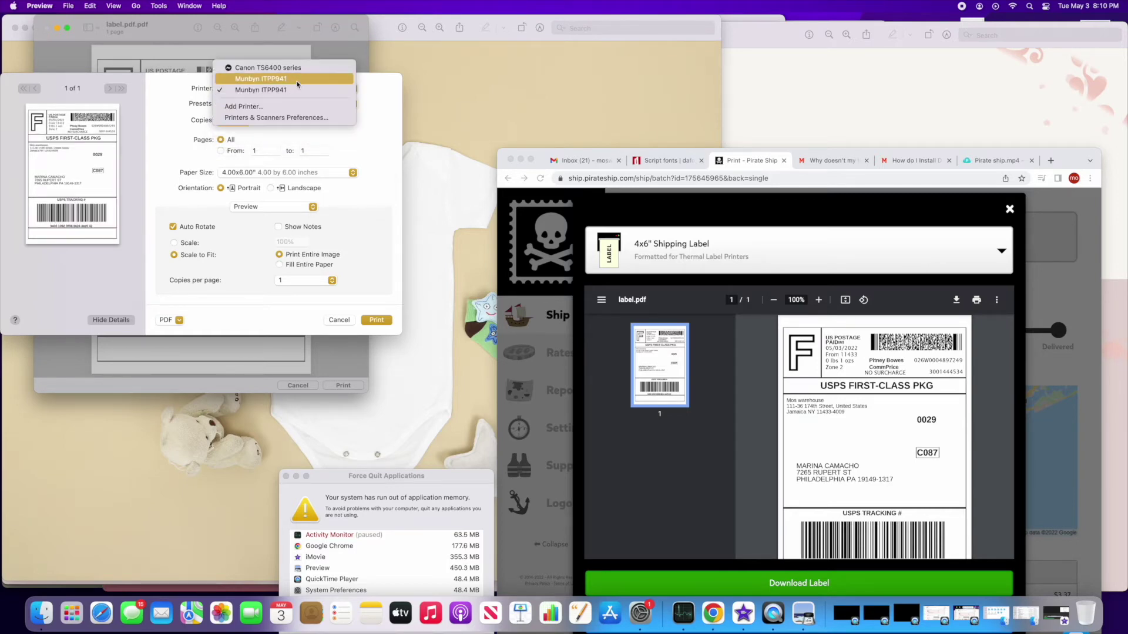
pyautogui.click(282, 86)
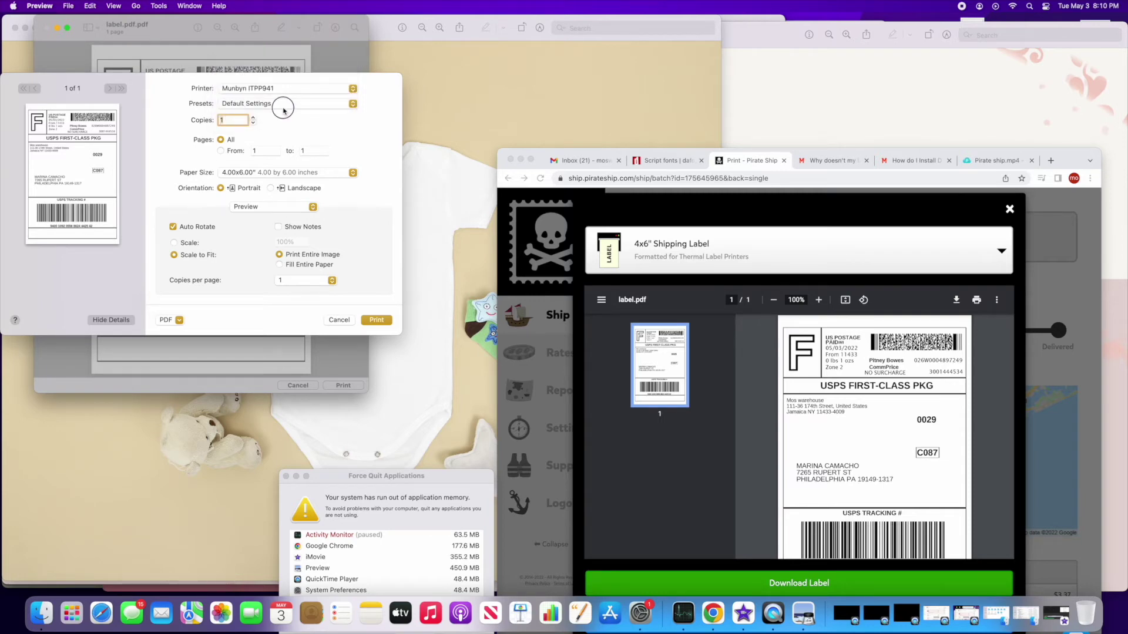
# Step: Keep Munbyn ITPP941 with Default Settings and 4.00x6.00 paper, and print the label
pyautogui.click(287, 103)
pyautogui.click(291, 104)
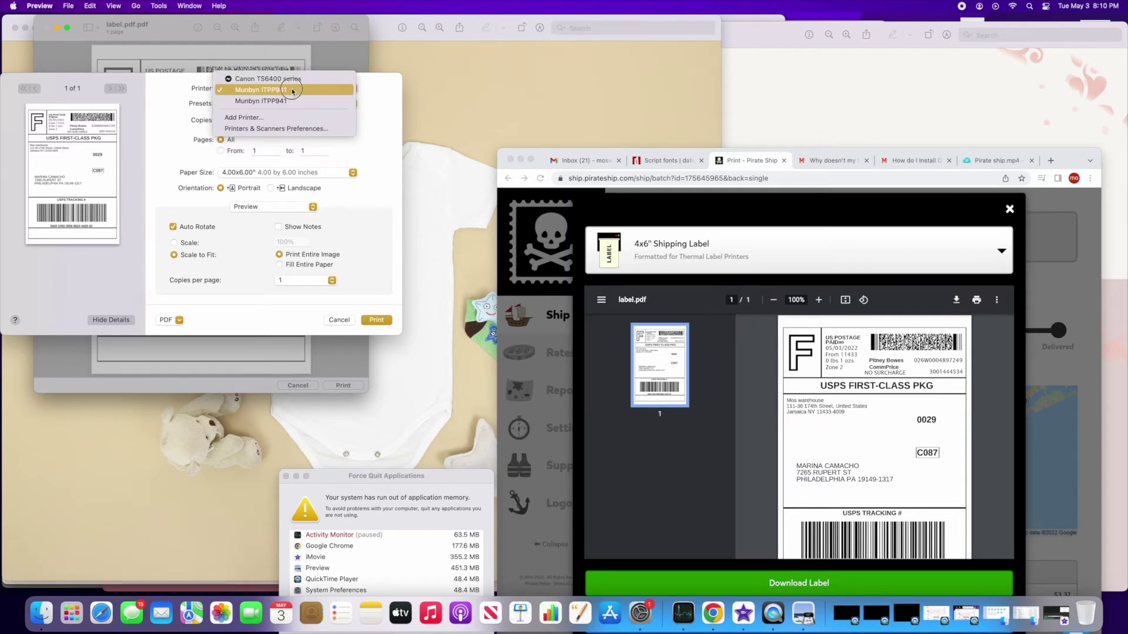
pyautogui.click(289, 104)
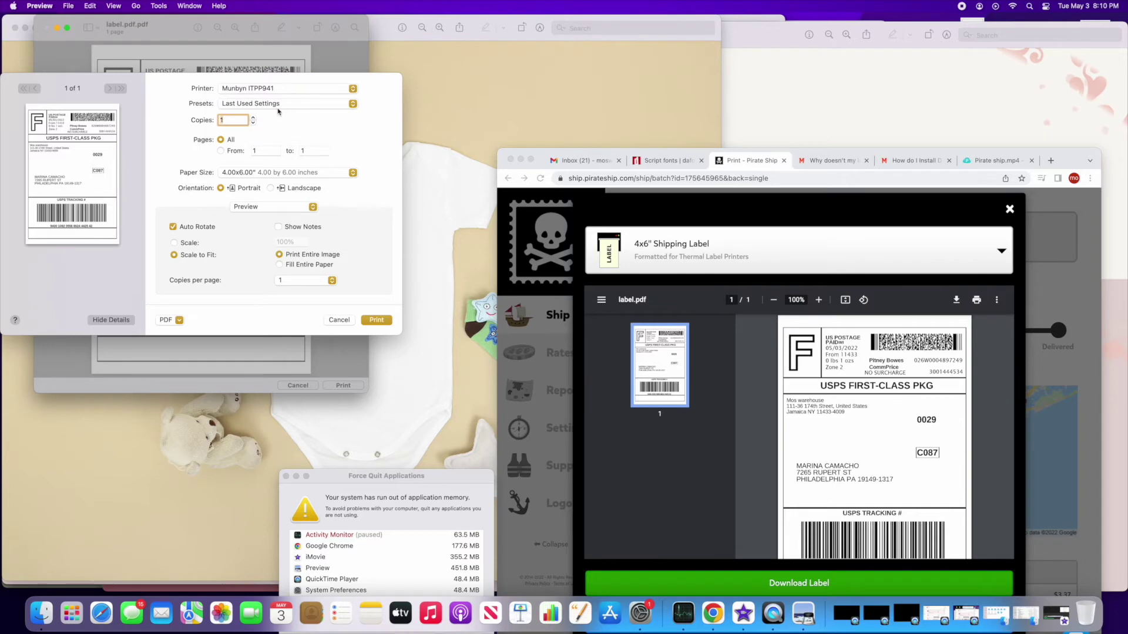
pyautogui.click(280, 104)
pyautogui.click(280, 113)
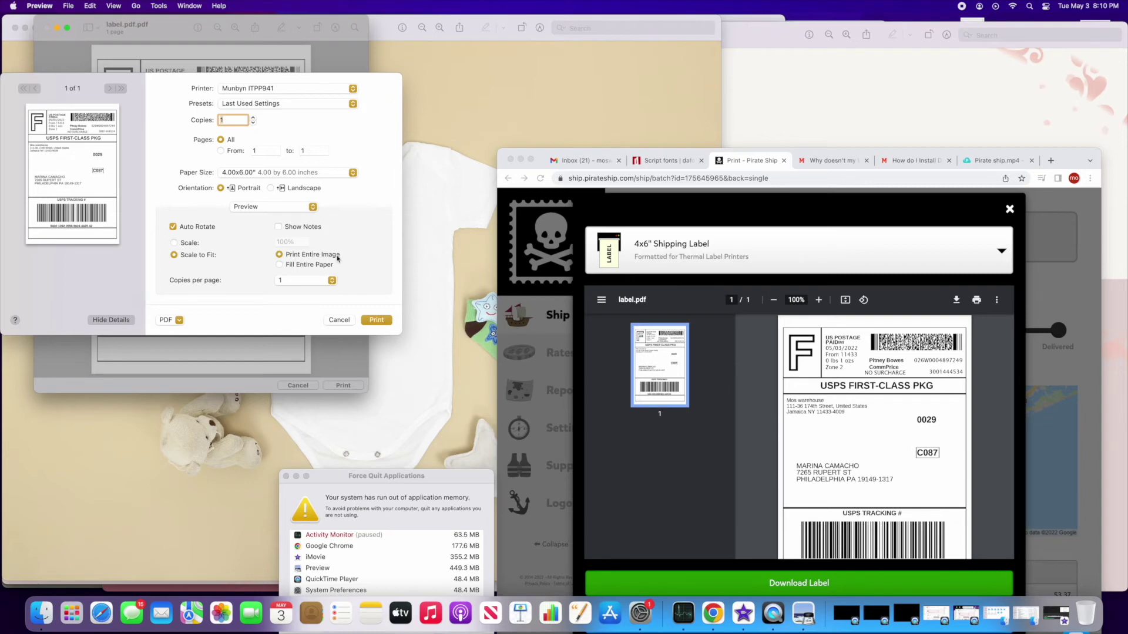
pyautogui.click(293, 90)
pyautogui.click(294, 89)
pyautogui.click(282, 105)
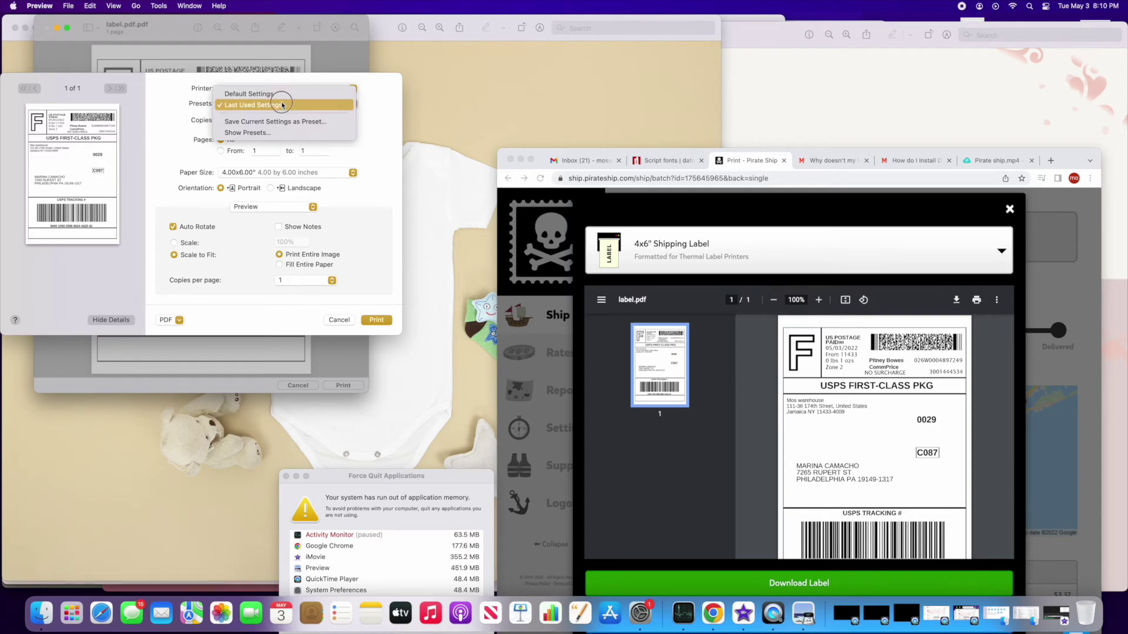
pyautogui.click(281, 105)
pyautogui.click(281, 90)
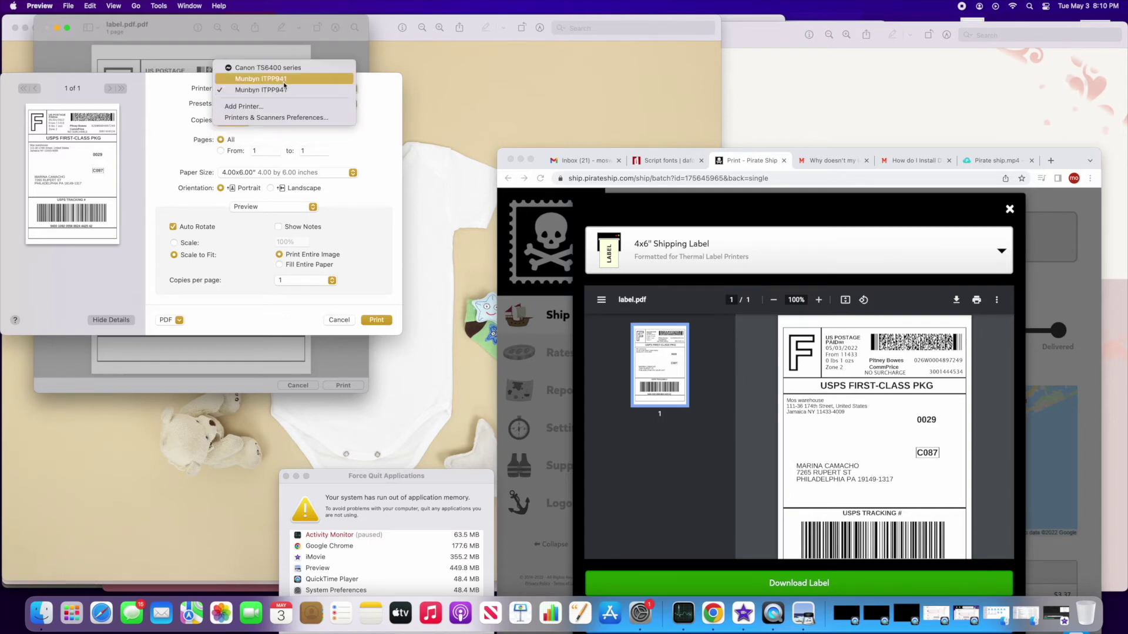
pyautogui.click(283, 78)
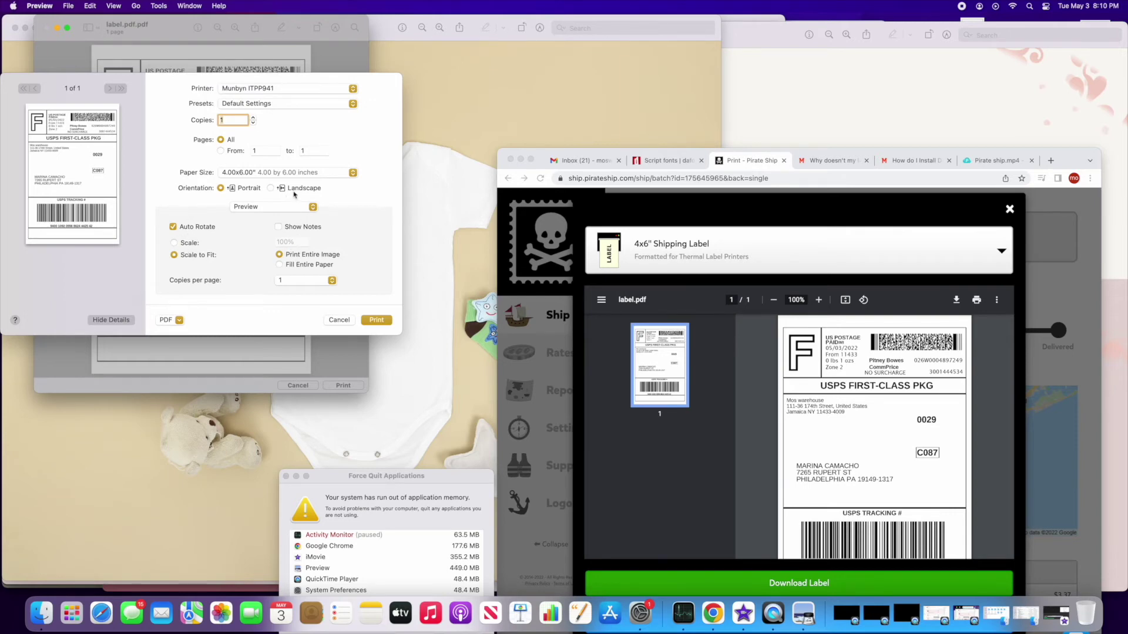
pyautogui.click(377, 320)
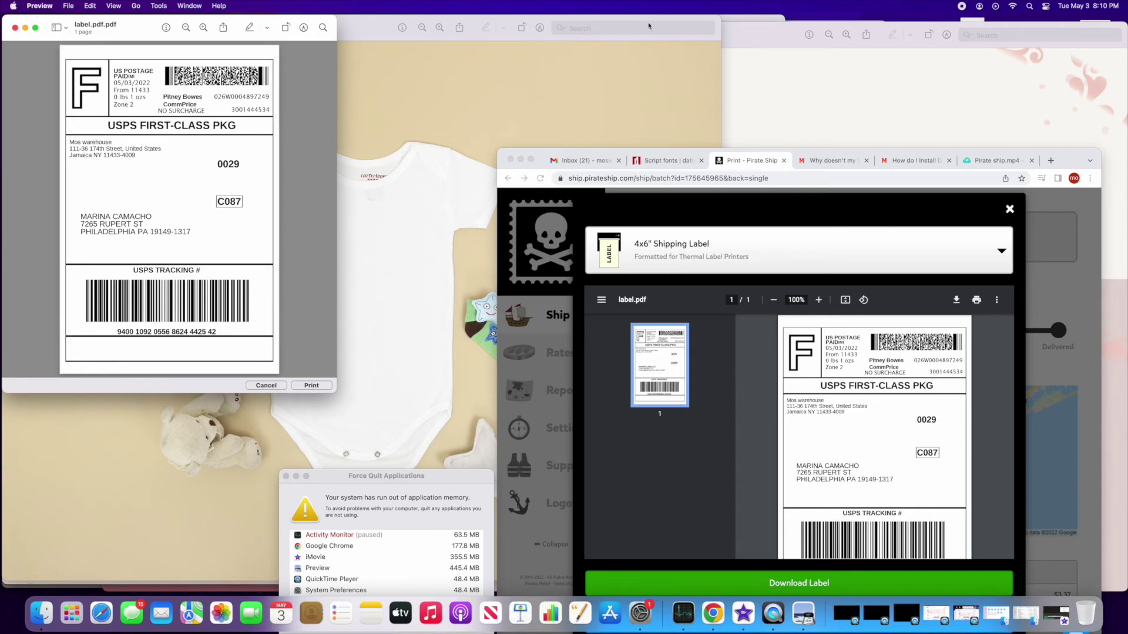
# Step: Bring the Pirate Ship shipment page forward and close Preview's printed label window
pyautogui.click(1010, 212)
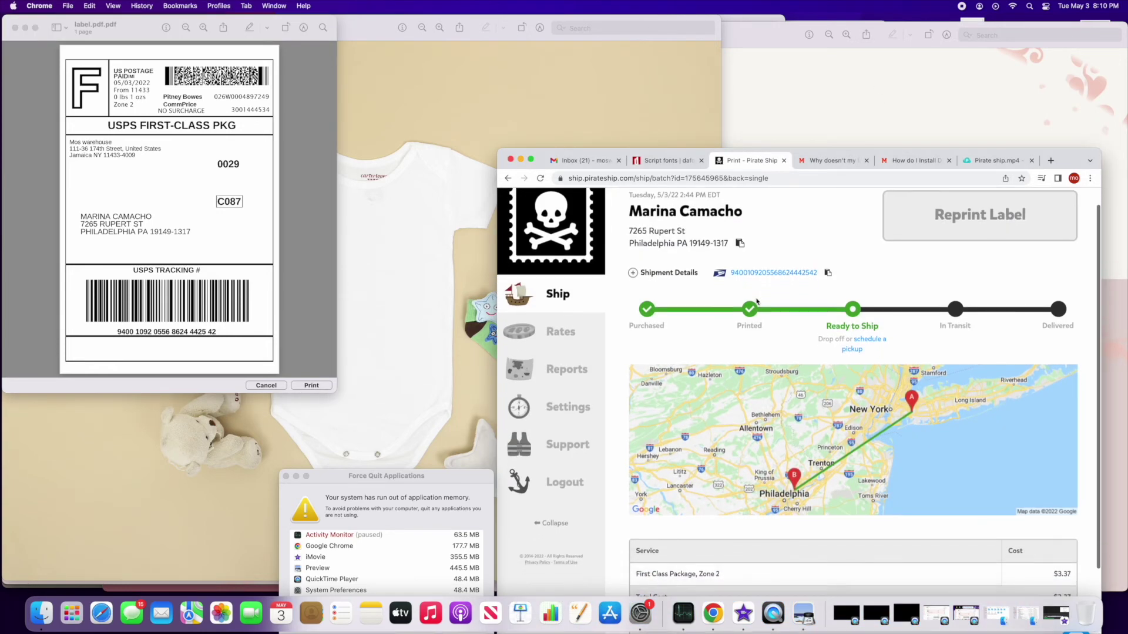
pyautogui.scroll(-5, 756, 303)
pyautogui.scroll(-3, 741, 370)
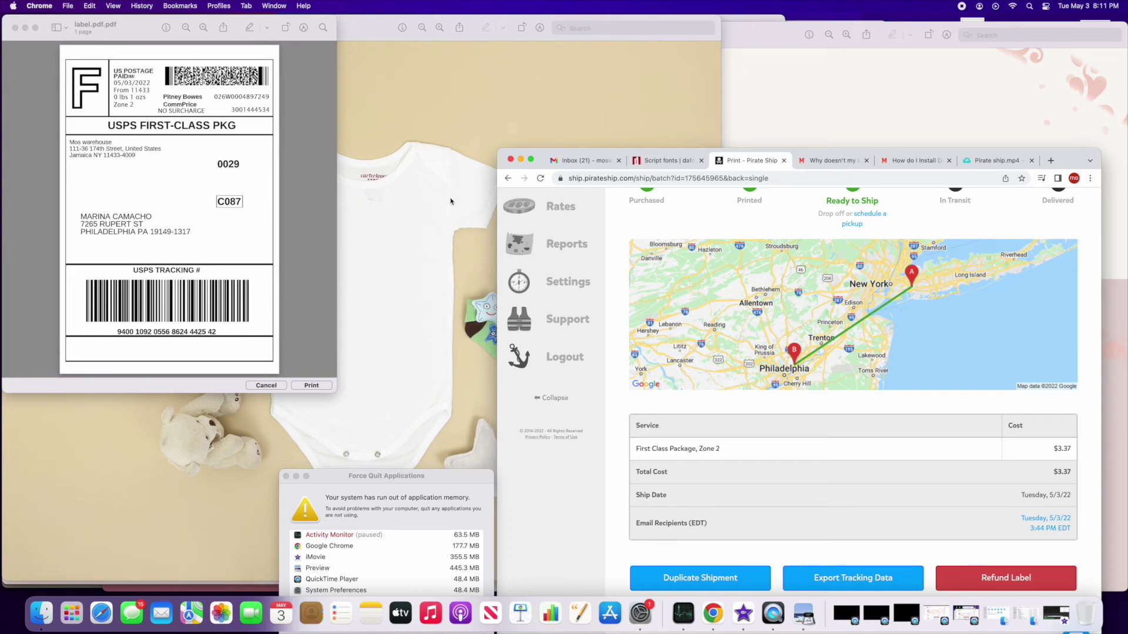
pyautogui.click(15, 28)
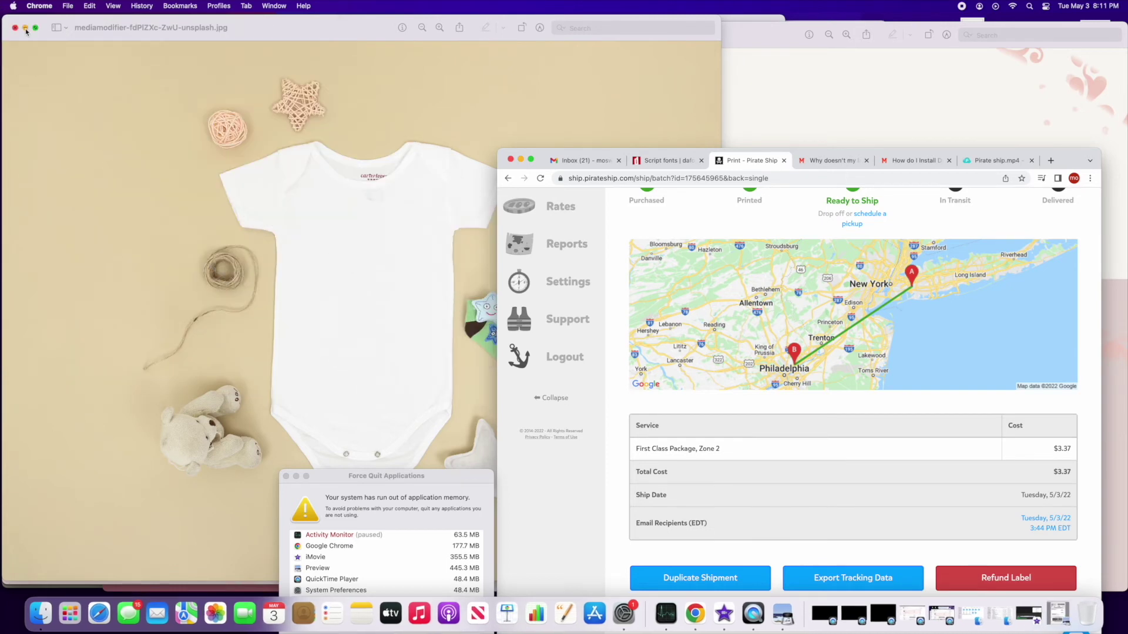
# Step: Close the baby onesie photo and the other stray artwork image windows
pyautogui.click(16, 28)
pyautogui.click(16, 27)
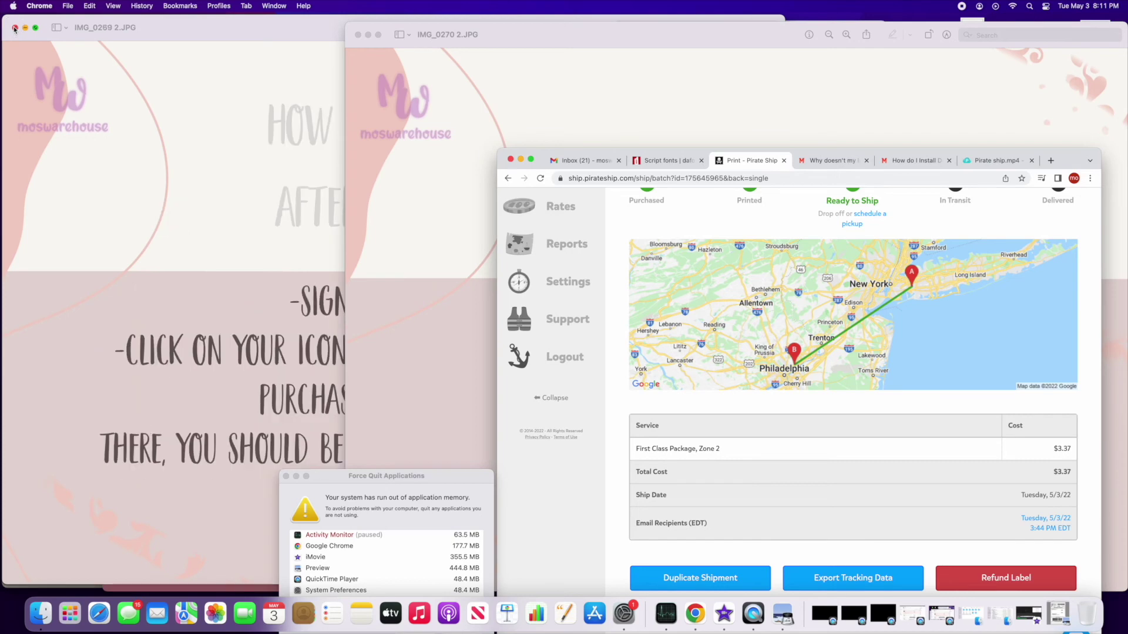
pyautogui.click(16, 28)
pyautogui.click(16, 27)
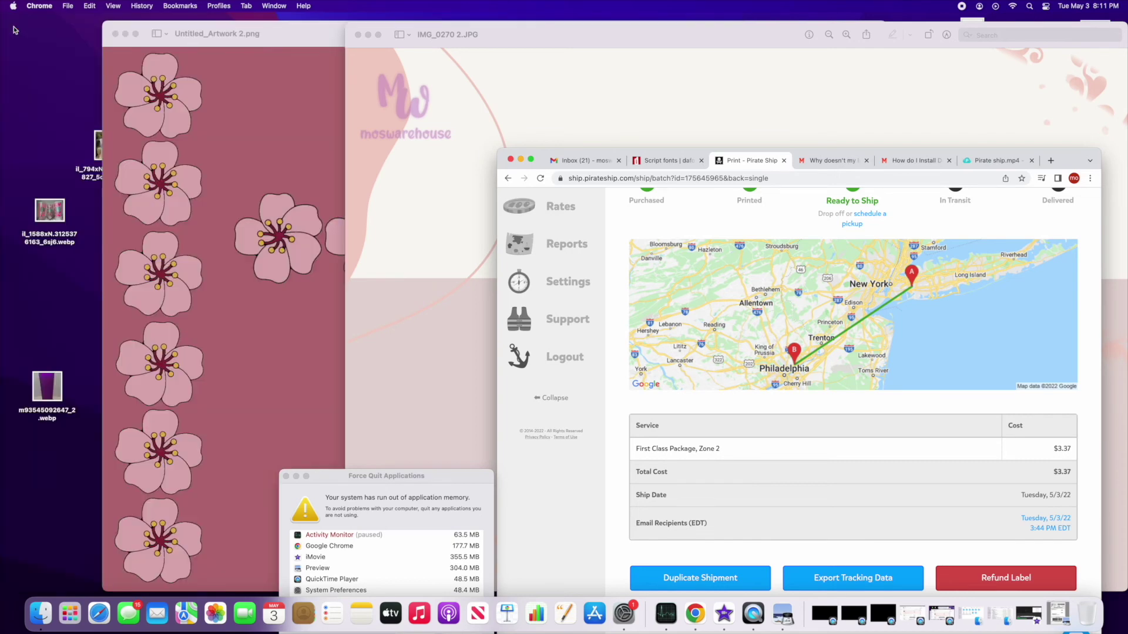
pyautogui.click(115, 34)
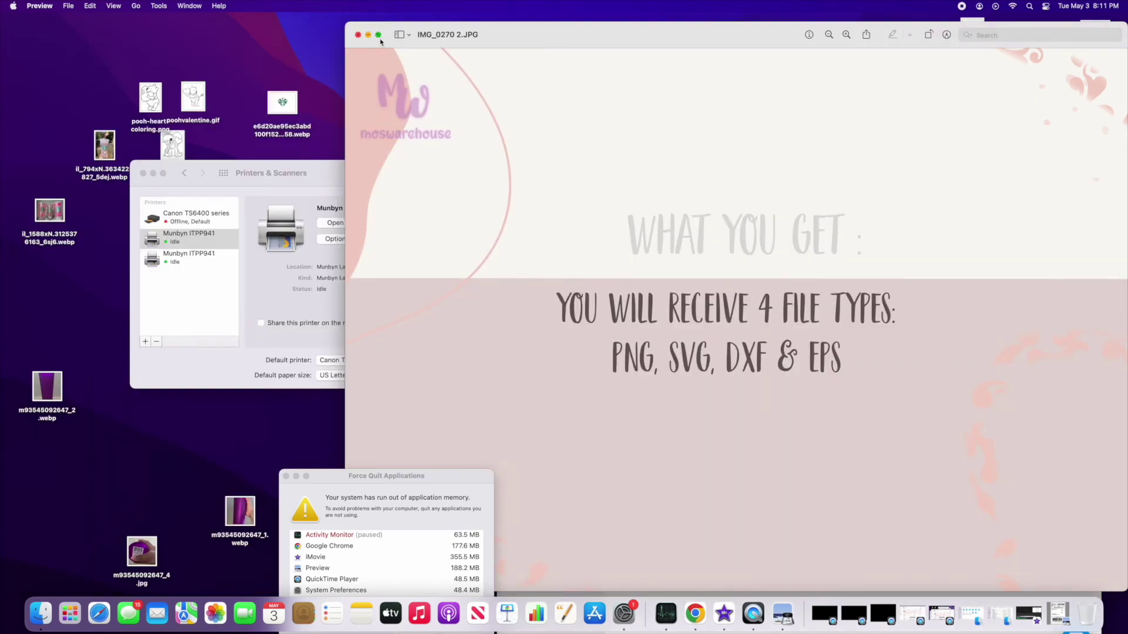
pyautogui.click(358, 36)
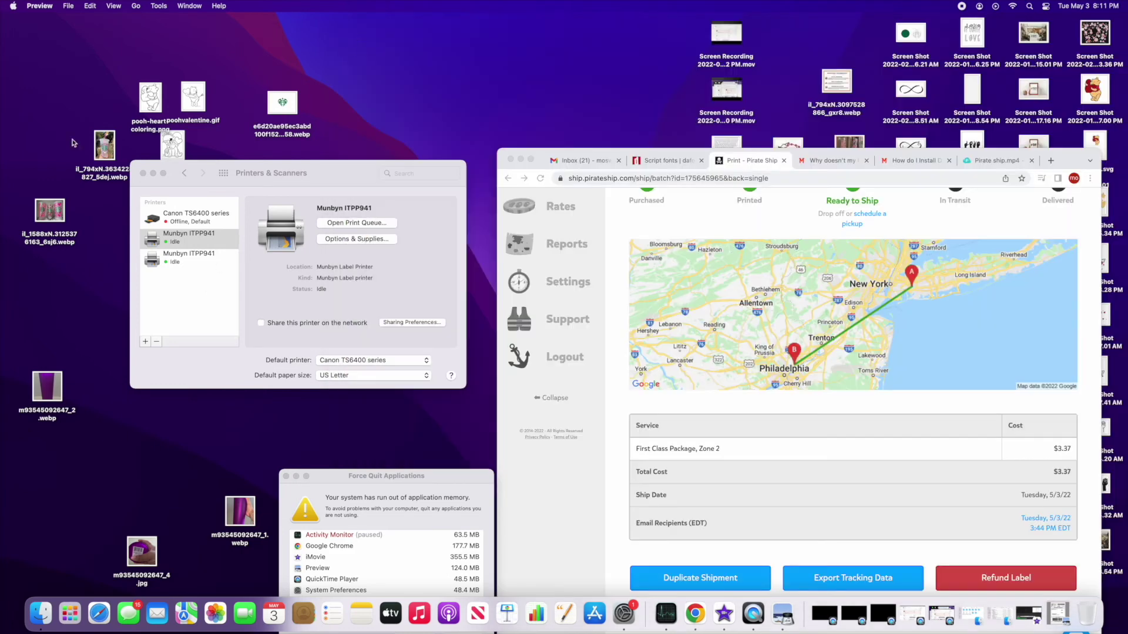
# Step: Compare the two Munbyn ITPP941 entries and delete the duplicate printer
pyautogui.click(195, 259)
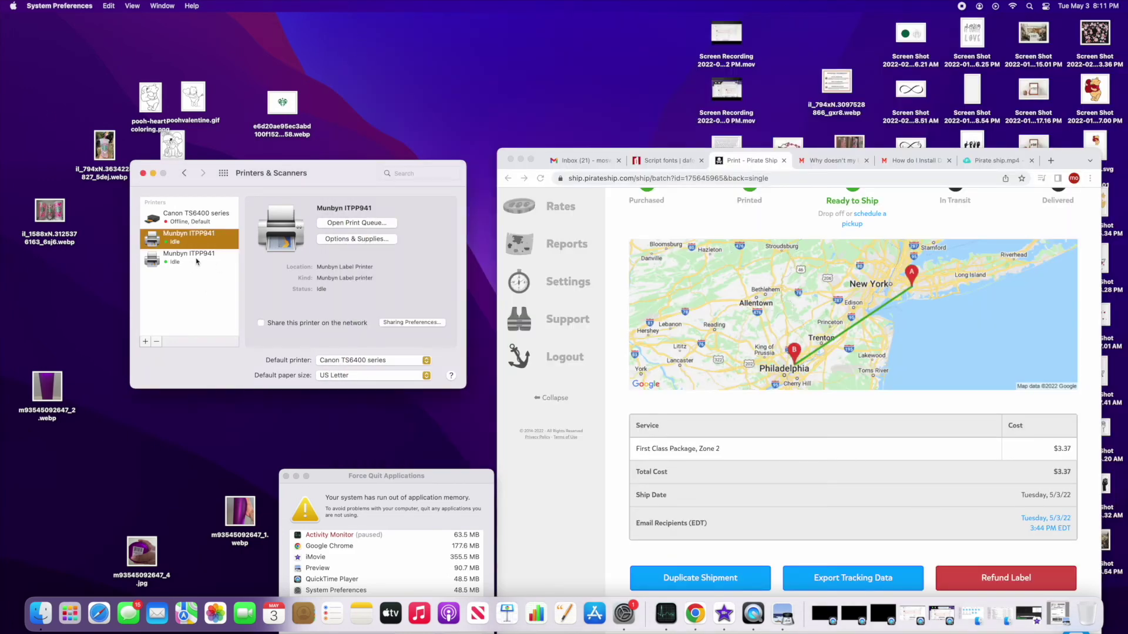
pyautogui.click(194, 241)
pyautogui.click(195, 263)
pyautogui.click(195, 246)
pyautogui.click(158, 342)
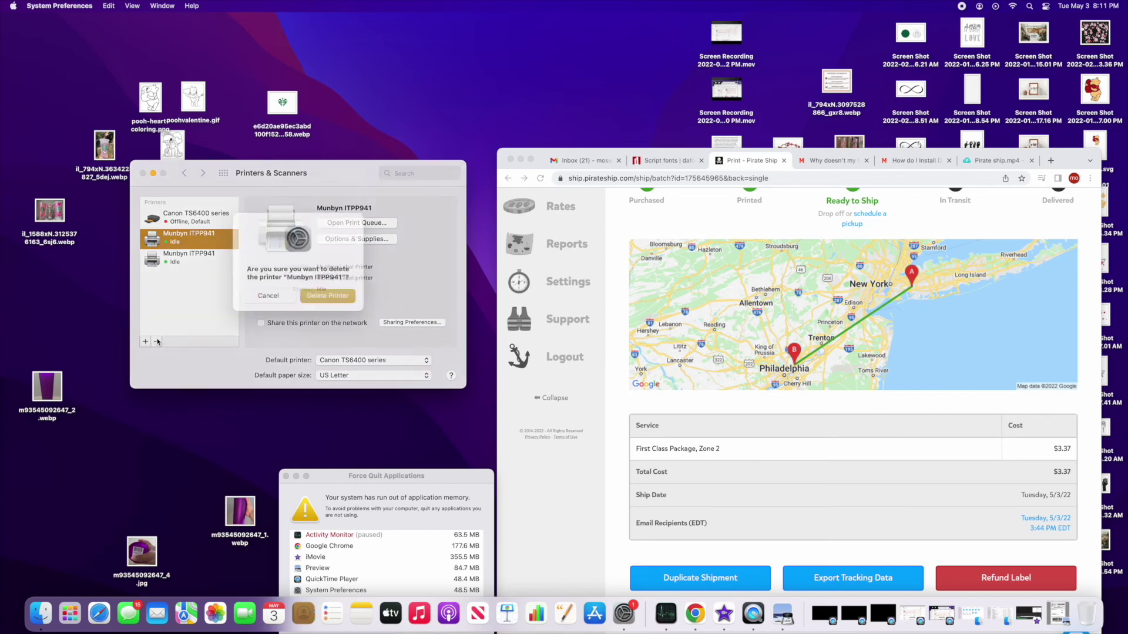
pyautogui.click(328, 309)
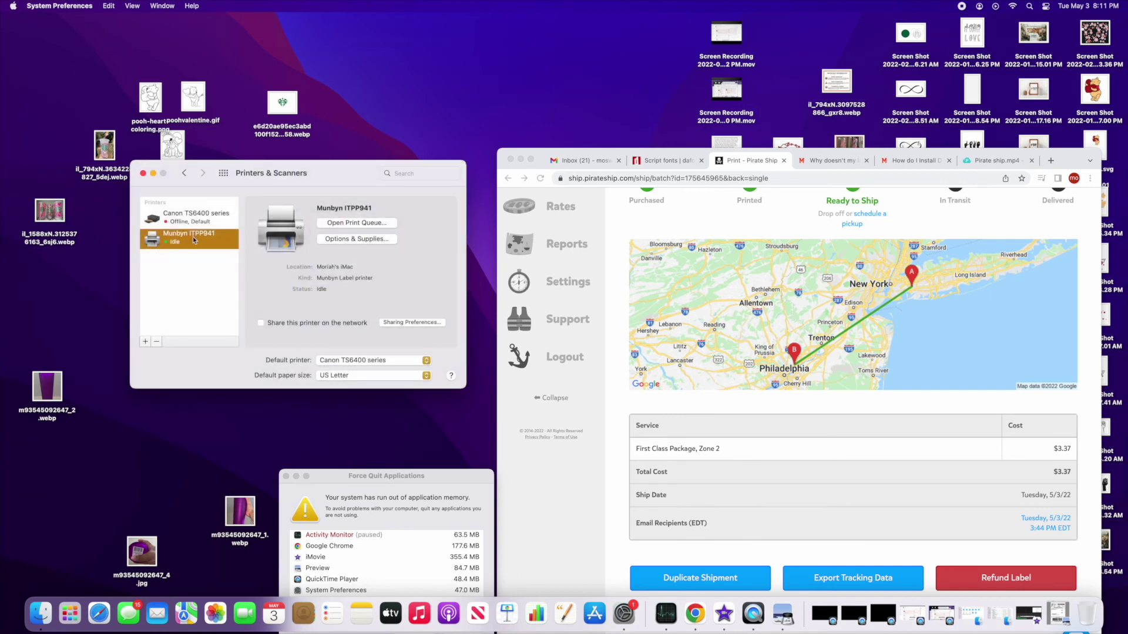
# Step: Bring Chrome forward on the 'How do I Install Driver on Mac' article tab
pyautogui.click(827, 161)
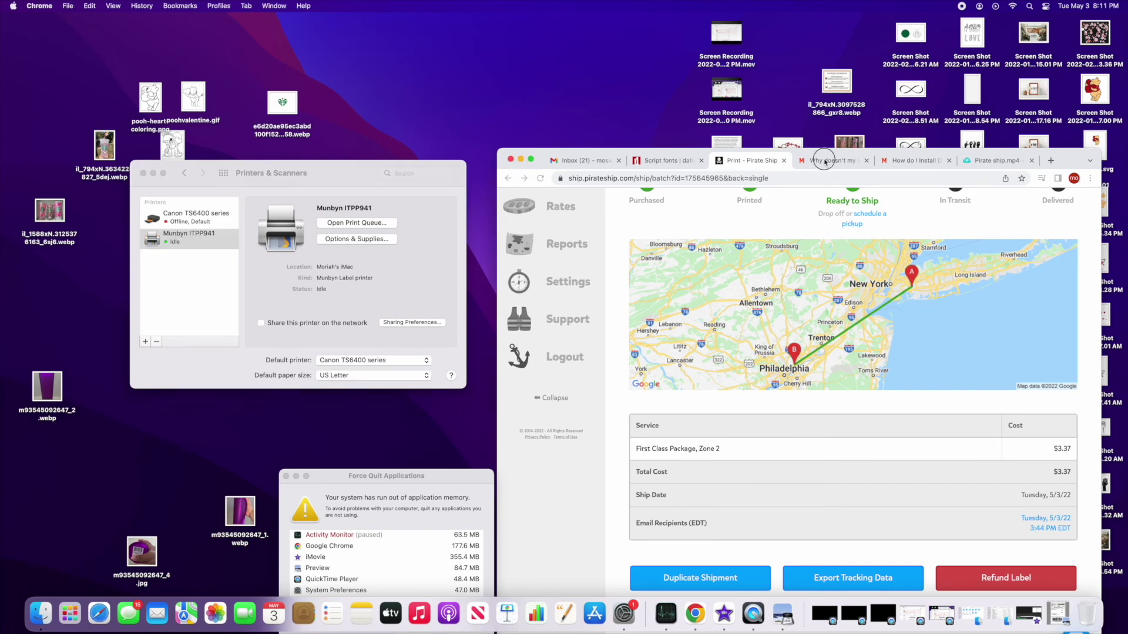
pyautogui.click(913, 161)
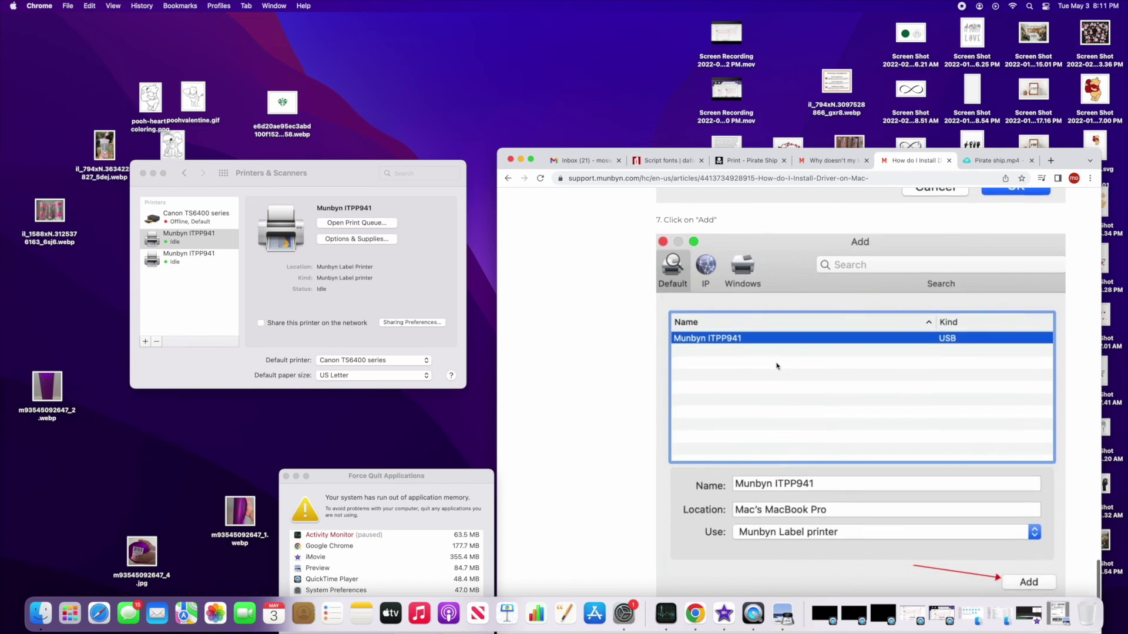
pyautogui.scroll(-4, 784, 365)
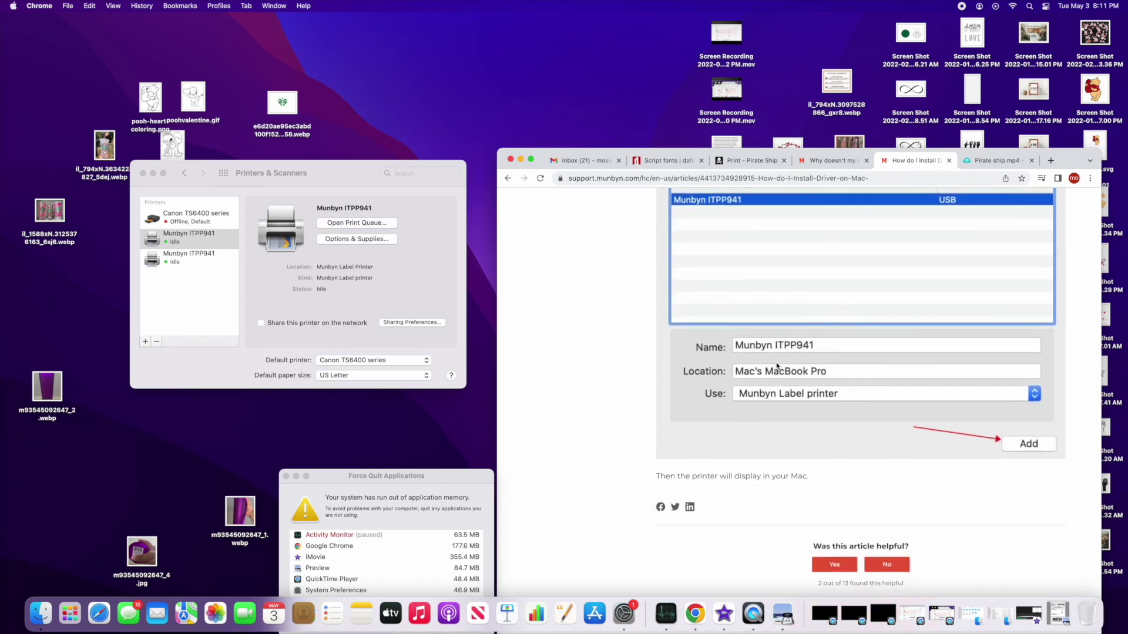
pyautogui.scroll(2, 776, 366)
pyautogui.scroll(-2, 776, 366)
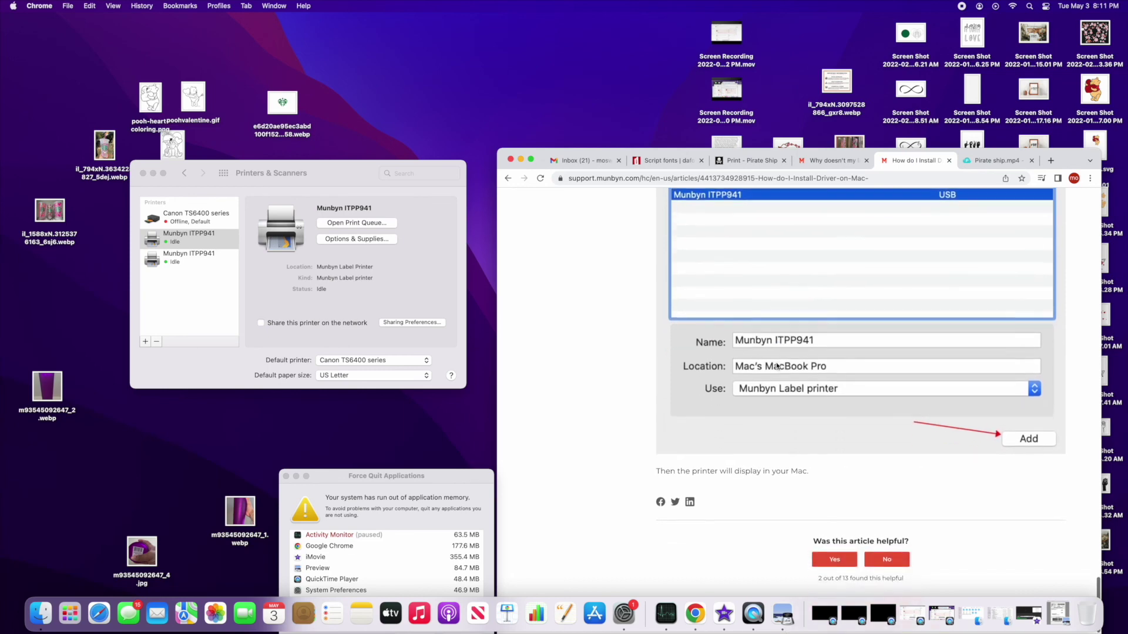
pyautogui.scroll(6, 776, 366)
pyautogui.scroll(2, 776, 362)
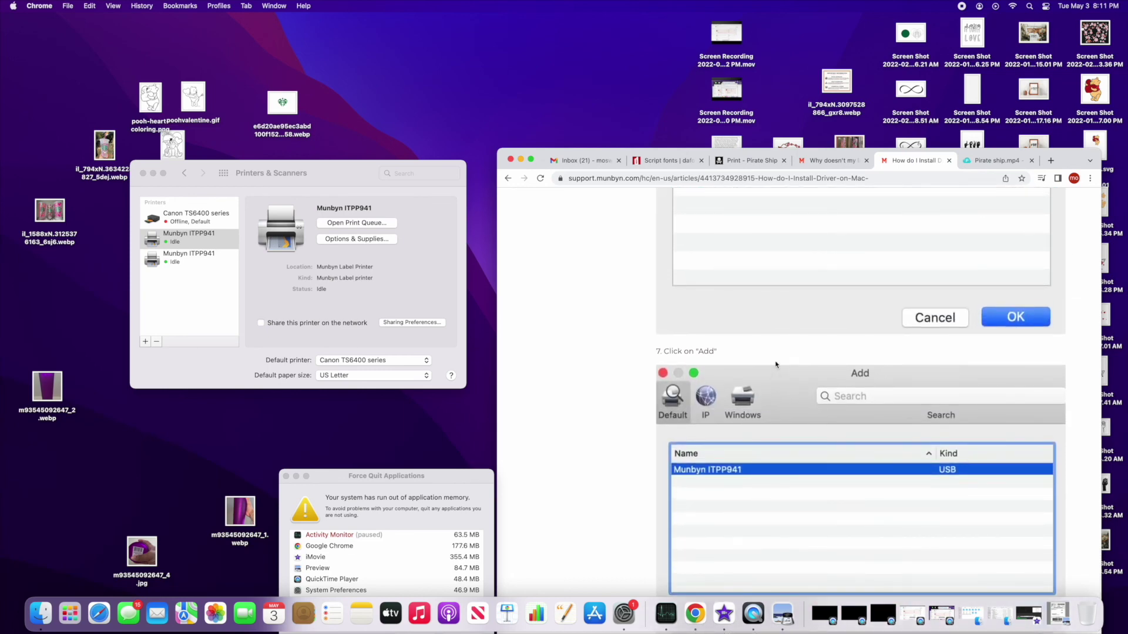
pyautogui.scroll(3, 776, 364)
pyautogui.scroll(5, 776, 364)
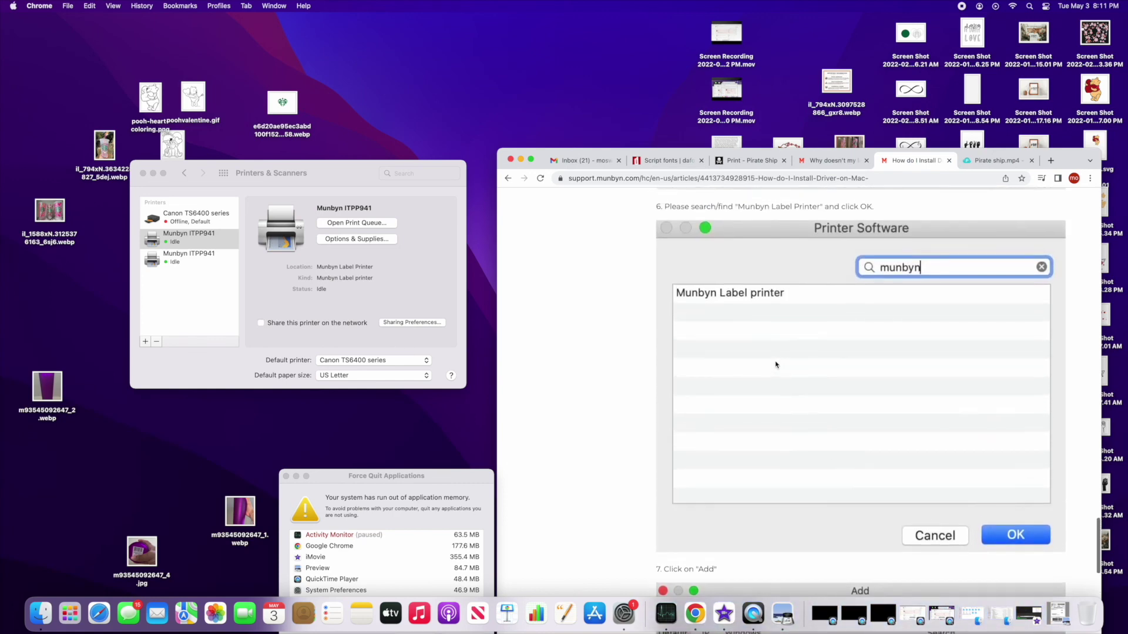
pyautogui.scroll(3, 775, 364)
pyautogui.scroll(3, 775, 364)
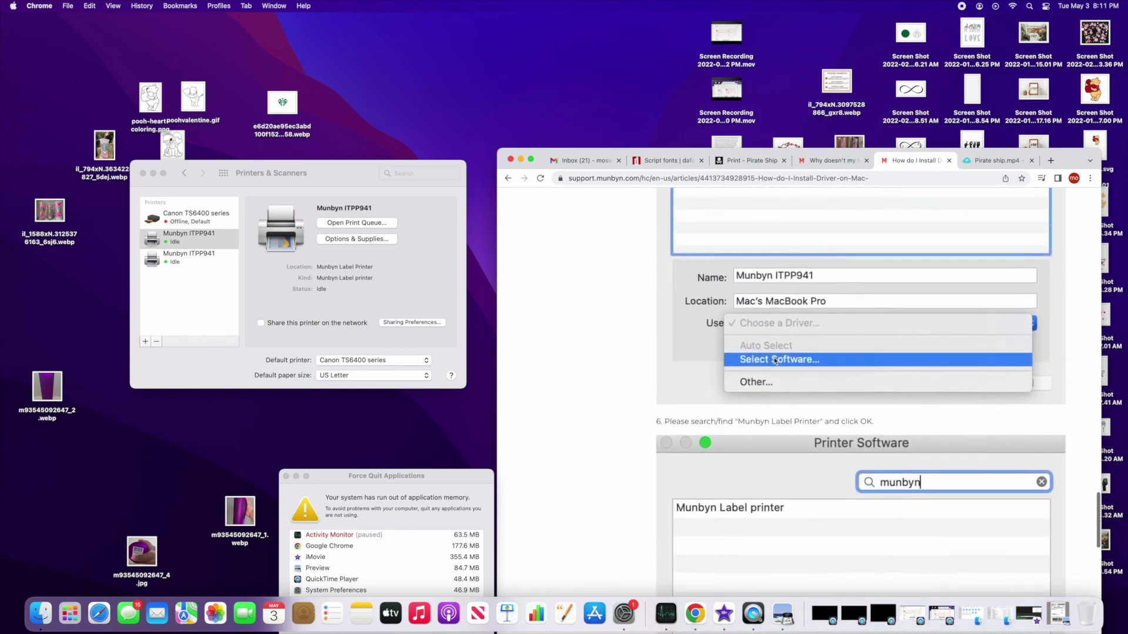